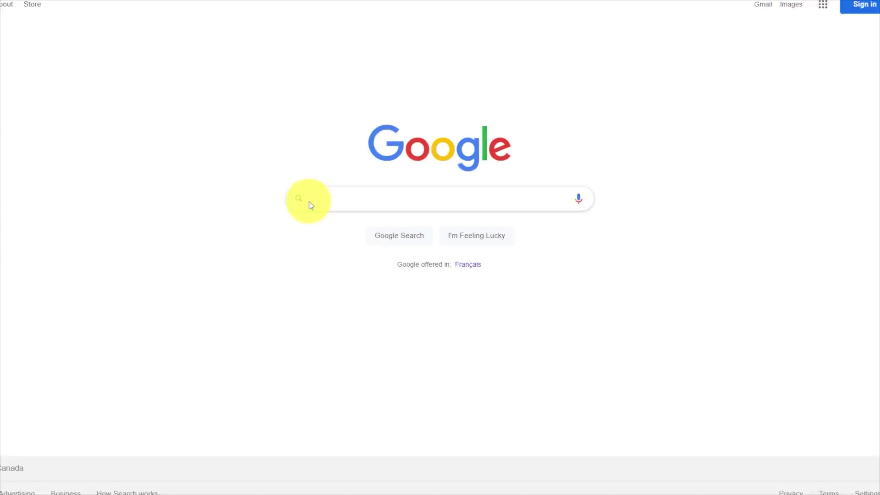
Search Google for 'trello consultant' using the autocomplete suggestion
{"action": "left_click", "coordinate": [309, 202]}
{"action": "type", "text": "trello consut"}
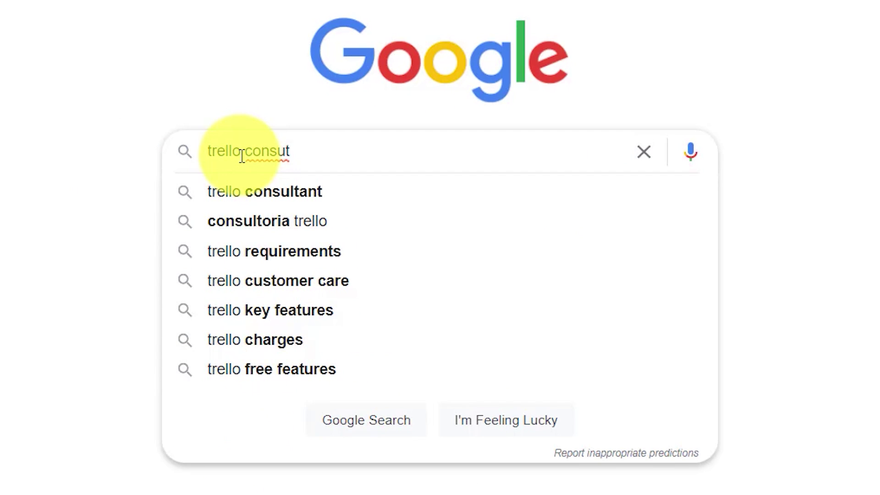
{"action": "key", "text": "Down"}
{"action": "key", "text": "Return"}
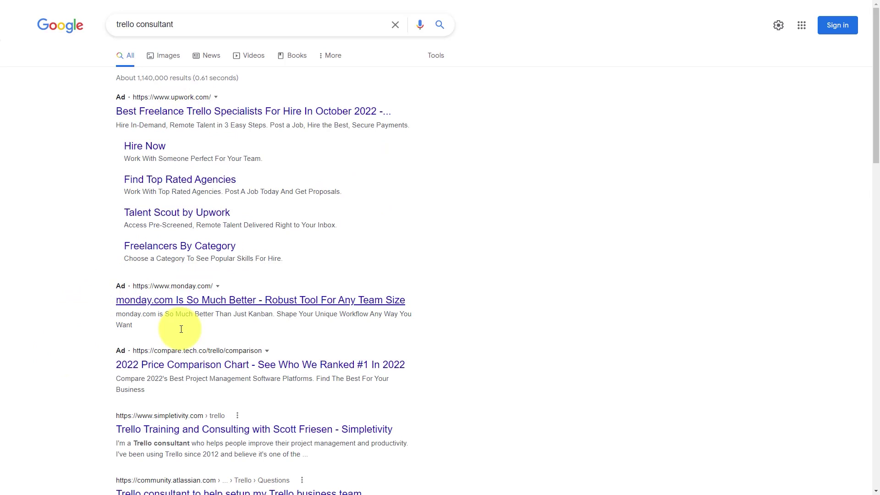
Scroll down through the 'trello consultant' search results
{"action": "scroll", "coordinate": [71, 270], "scroll_direction": "down", "scroll_amount": 1}
{"action": "scroll", "coordinate": [70, 270], "scroll_direction": "down", "scroll_amount": 7}
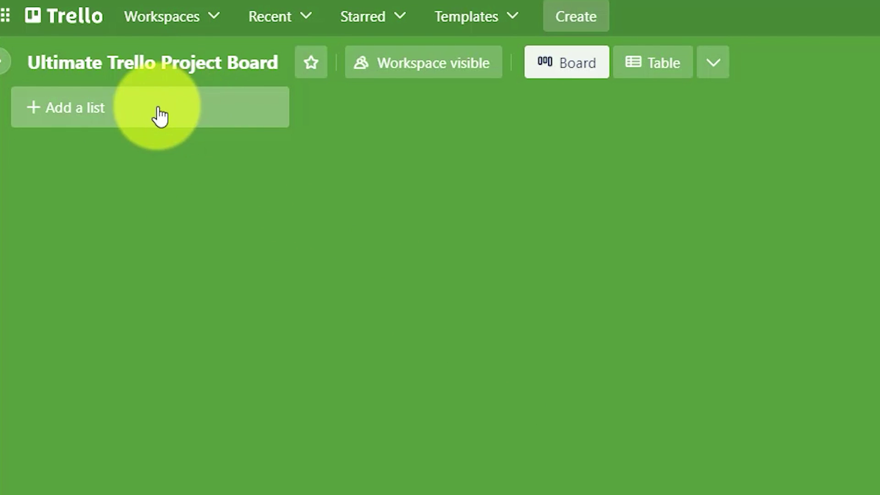
Create a list named 'About this board' on the empty board
{"action": "left_click", "coordinate": [161, 112]}
{"action": "type", "text": "About this board"}
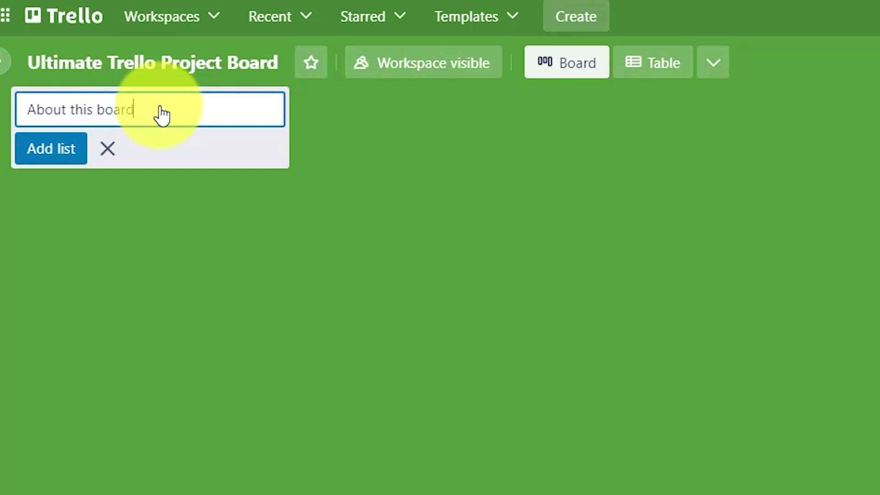
{"action": "key", "text": "Return"}
{"action": "left_click", "coordinate": [183, 317]}
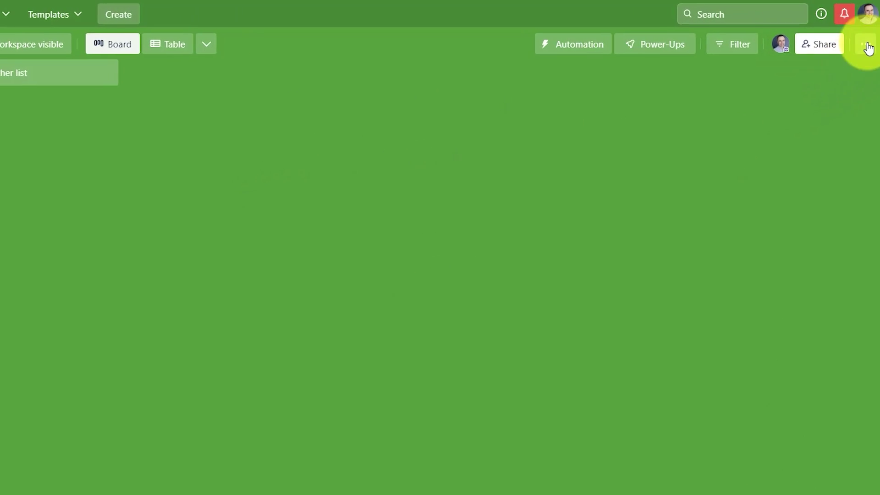
{"action": "left_click", "coordinate": [867, 45]}
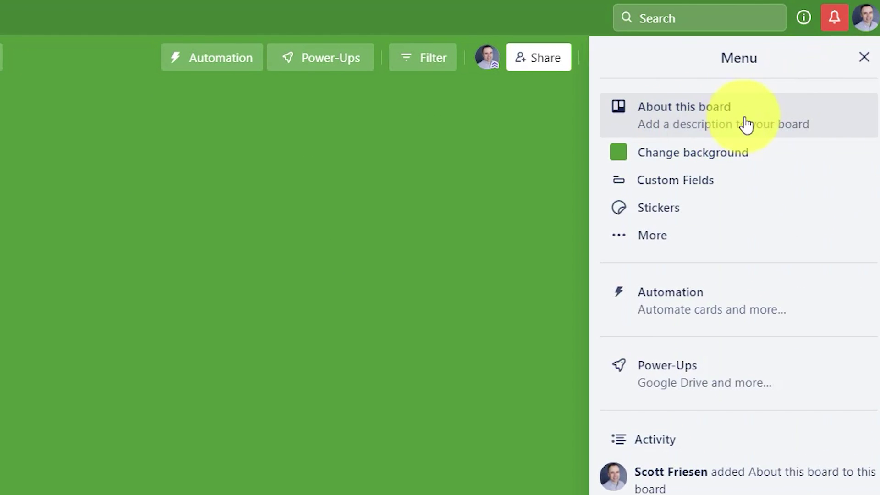
{"action": "left_click", "coordinate": [753, 125]}
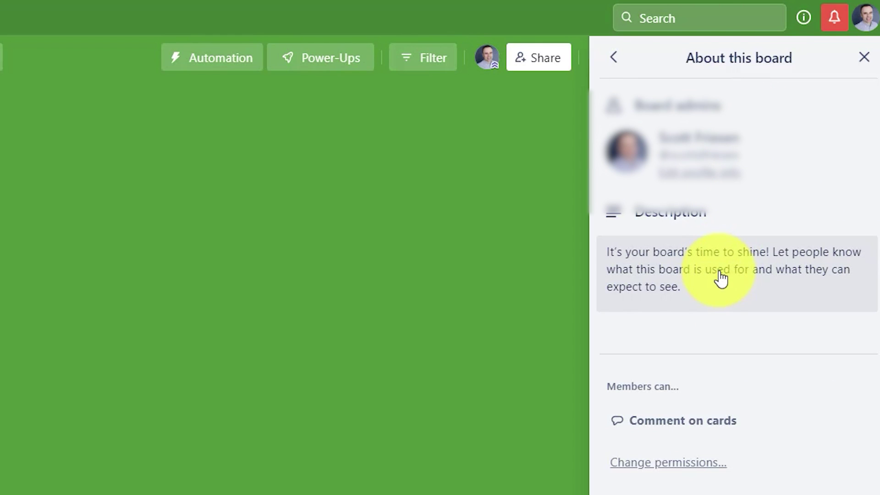
{"action": "left_click", "coordinate": [864, 58]}
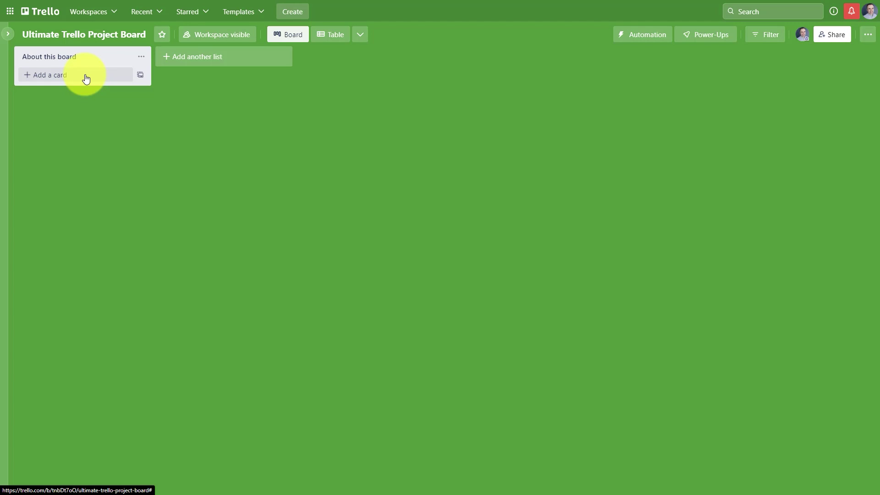
Add a card titled 'This board is used for...' to the About this board list
{"action": "left_click", "coordinate": [59, 78]}
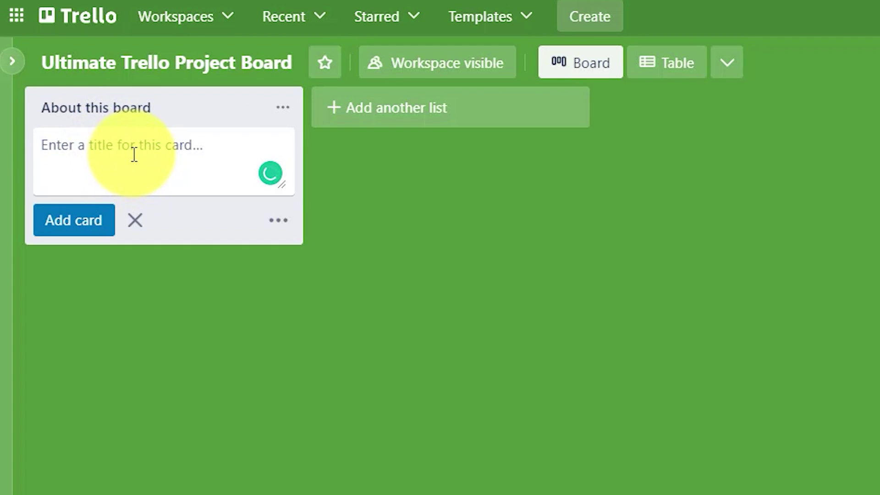
{"action": "type", "text": "This board is used for..."}
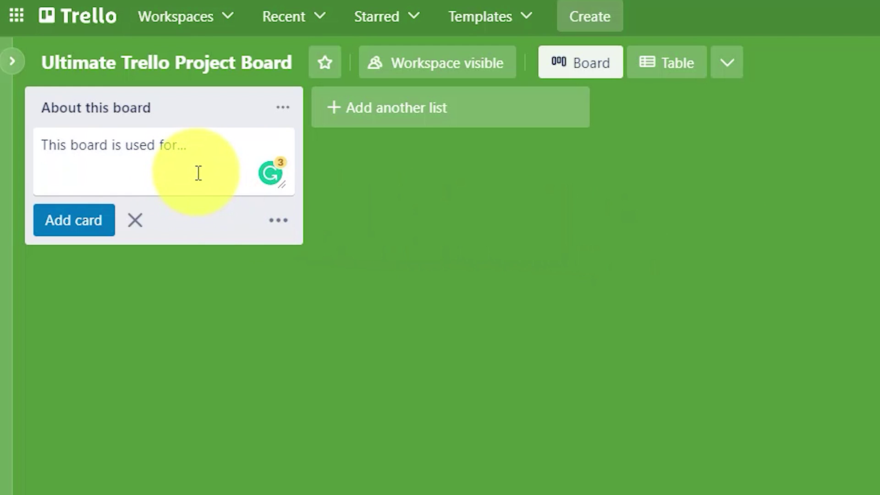
{"action": "left_click", "coordinate": [83, 222]}
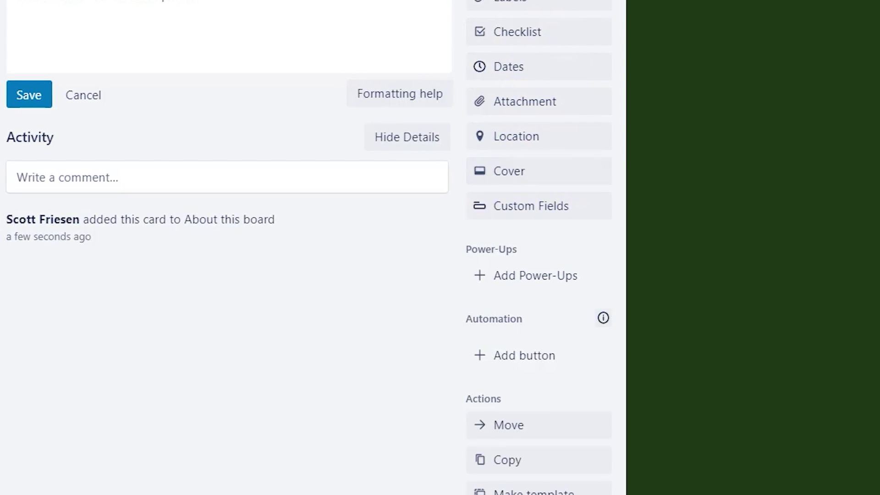
Give the 'This board is used for...' card a full-size yellow cover and close its details
{"action": "left_click", "coordinate": [537, 176]}
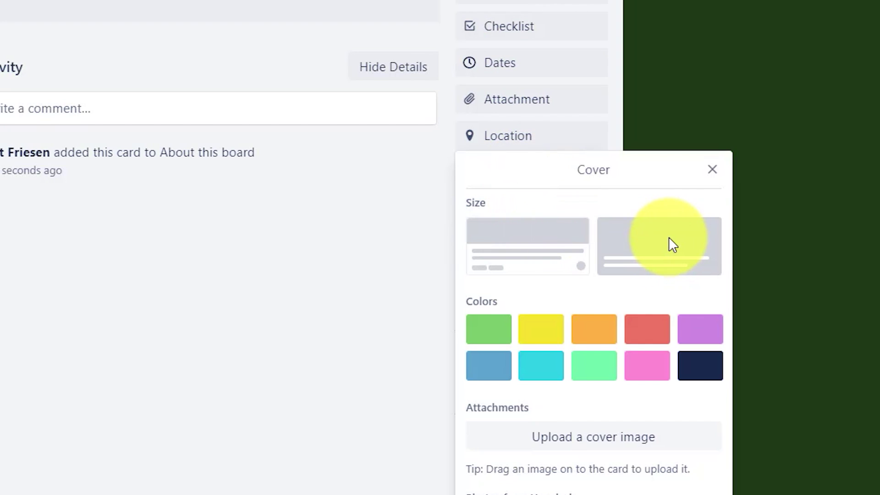
{"action": "left_click", "coordinate": [538, 337]}
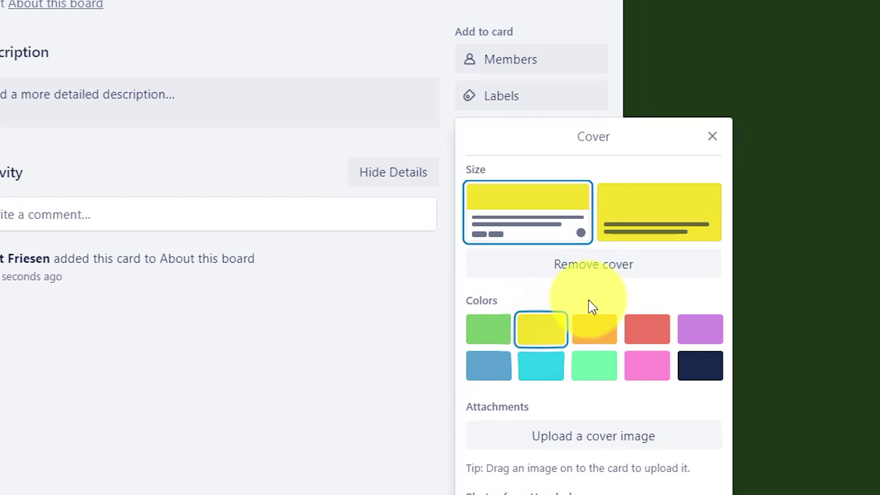
{"action": "left_click", "coordinate": [655, 205]}
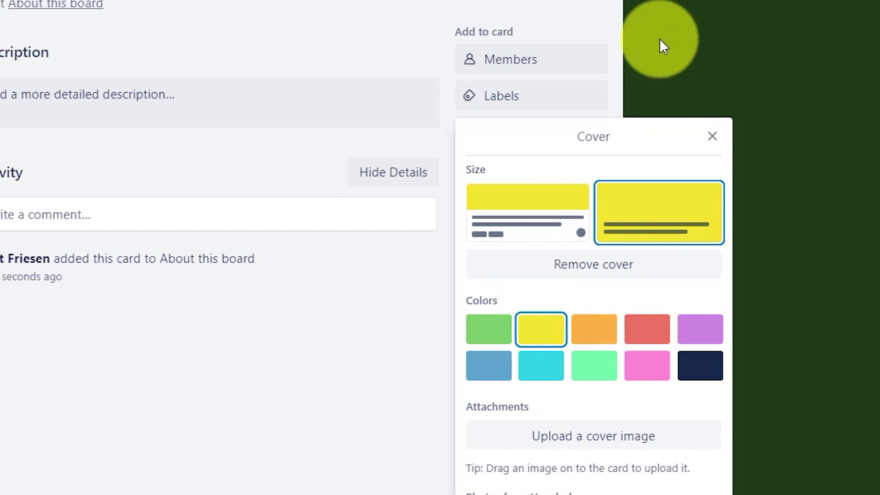
{"action": "left_click", "coordinate": [712, 136]}
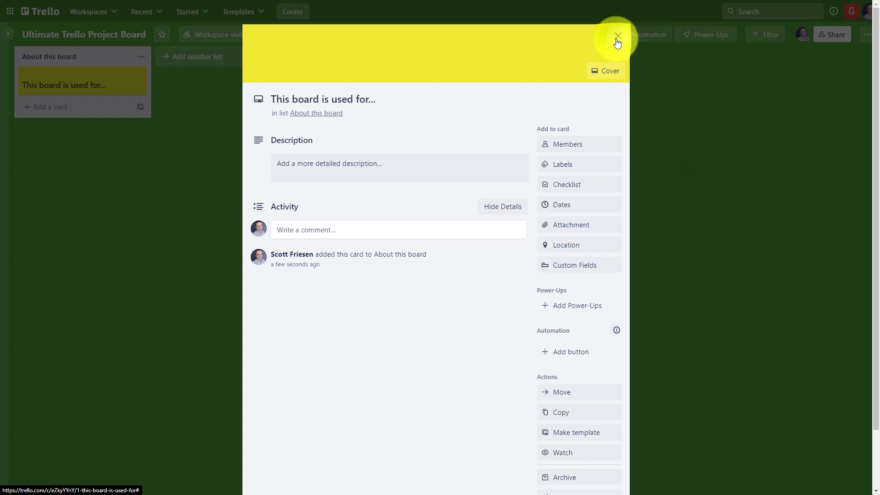
{"action": "left_click", "coordinate": [170, 170]}
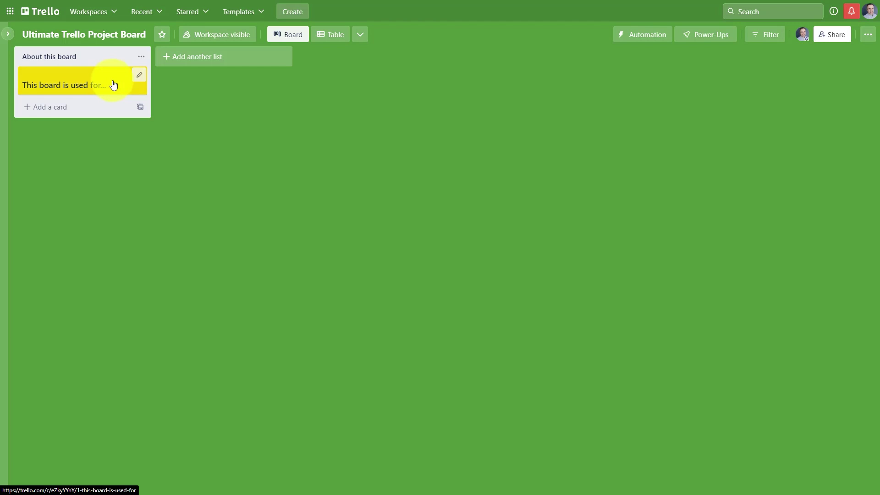
Add a 'Reference Documents' card below the yellow card
{"action": "left_click", "coordinate": [46, 108]}
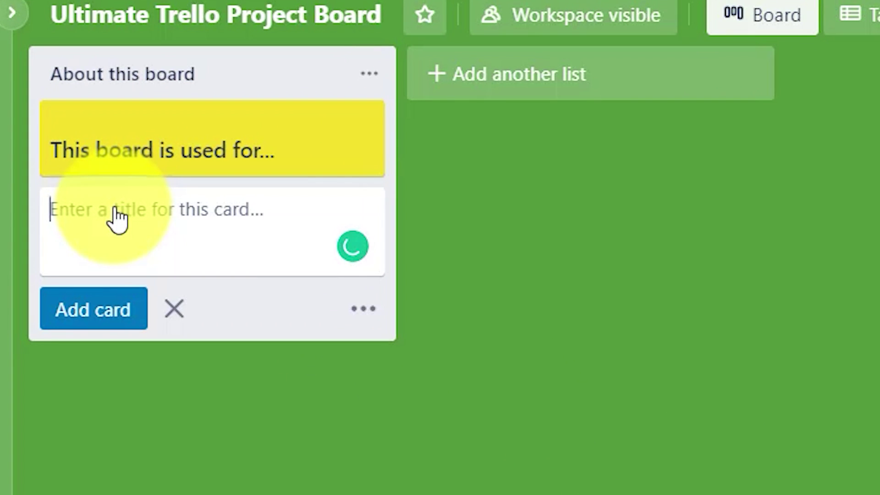
{"action": "type", "text": "Re"}
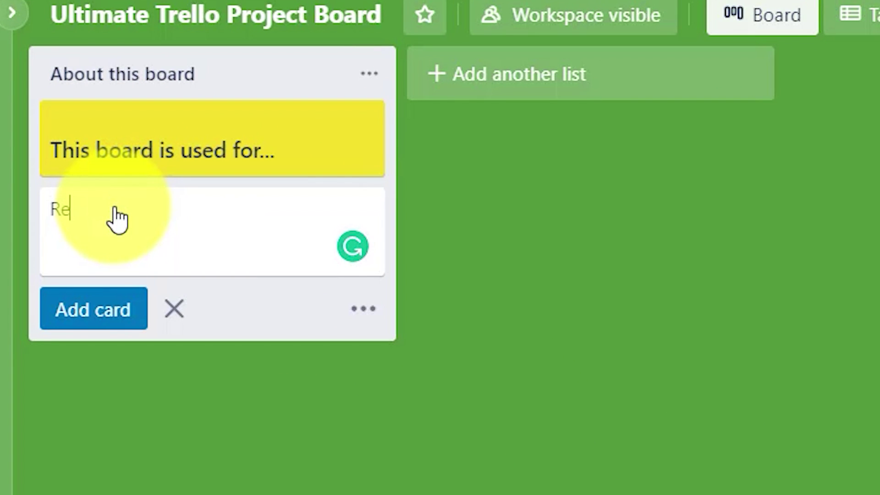
{"action": "type", "text": "ference "}
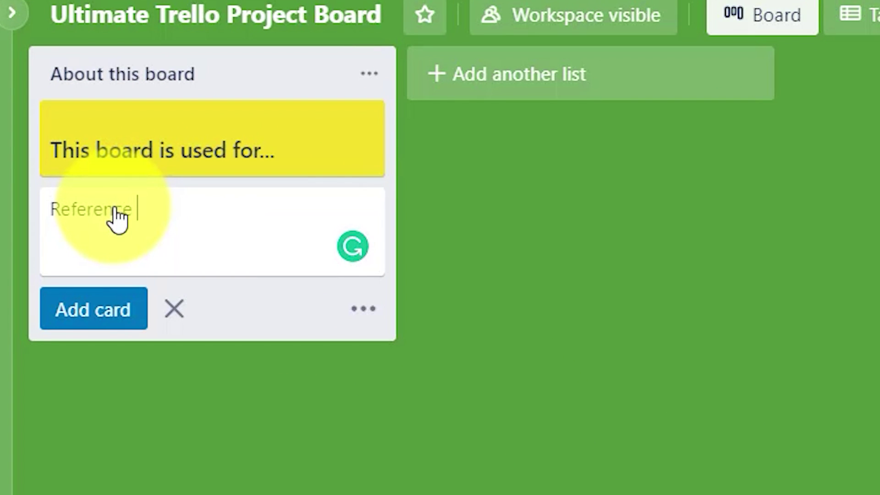
{"action": "type", "text": "Docume"}
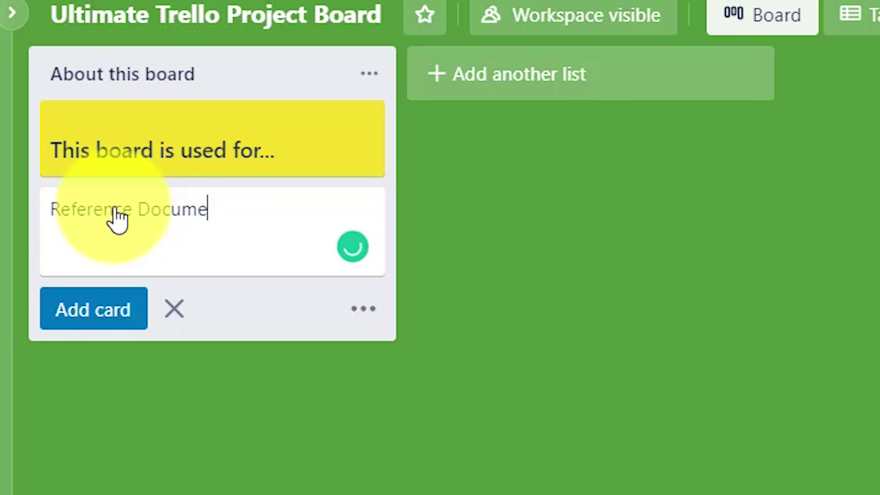
{"action": "type", "text": "nts"}
{"action": "key", "text": "Return"}
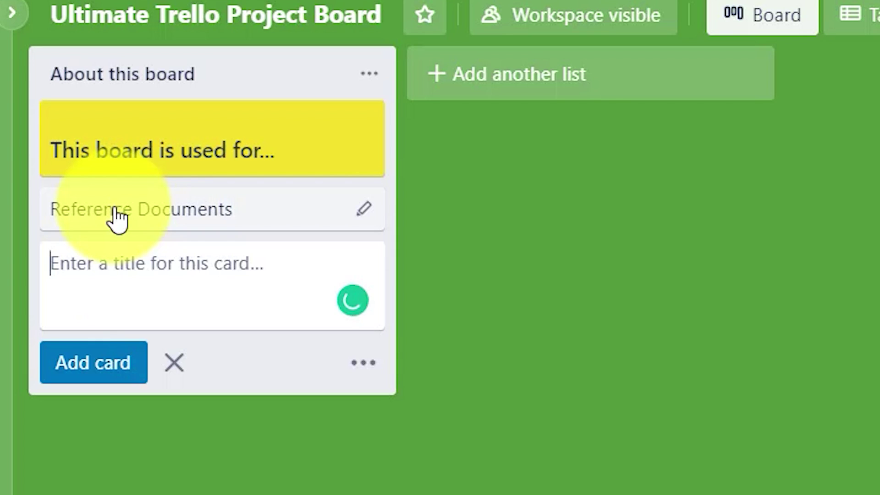
Give the Reference Documents card a red cover and close its details
{"action": "left_click", "coordinate": [185, 225]}
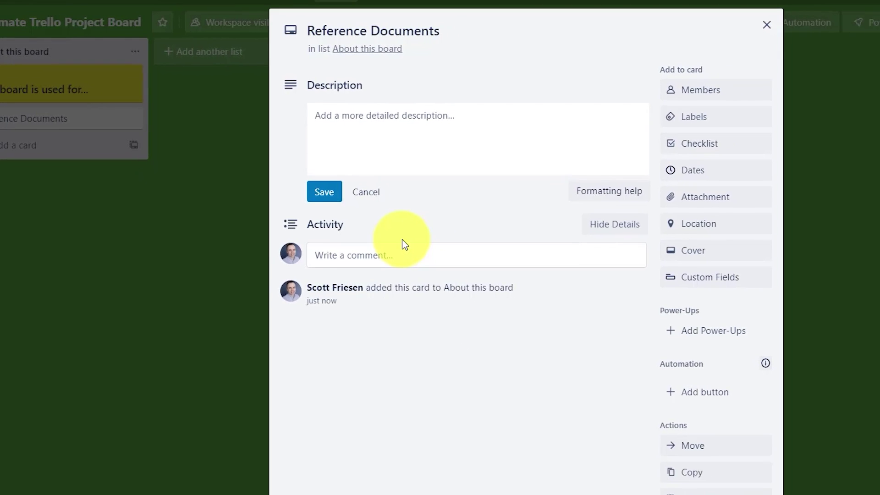
{"action": "left_click", "coordinate": [715, 258]}
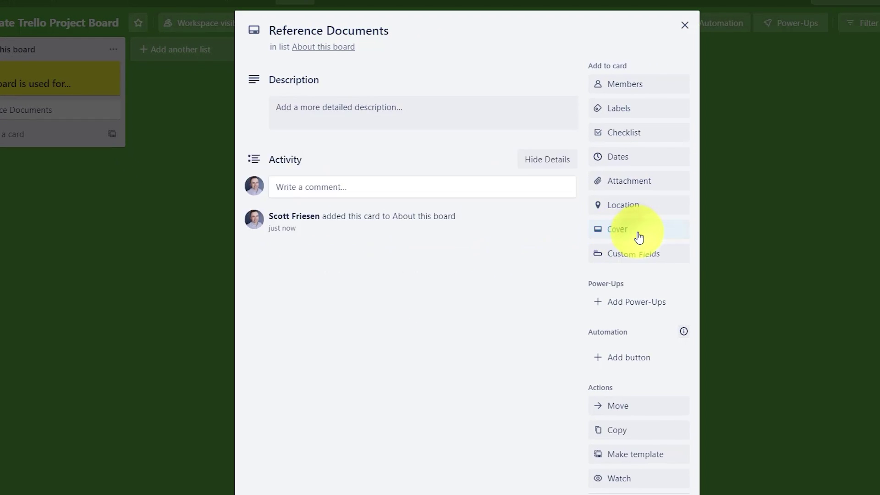
{"action": "left_click", "coordinate": [639, 237]}
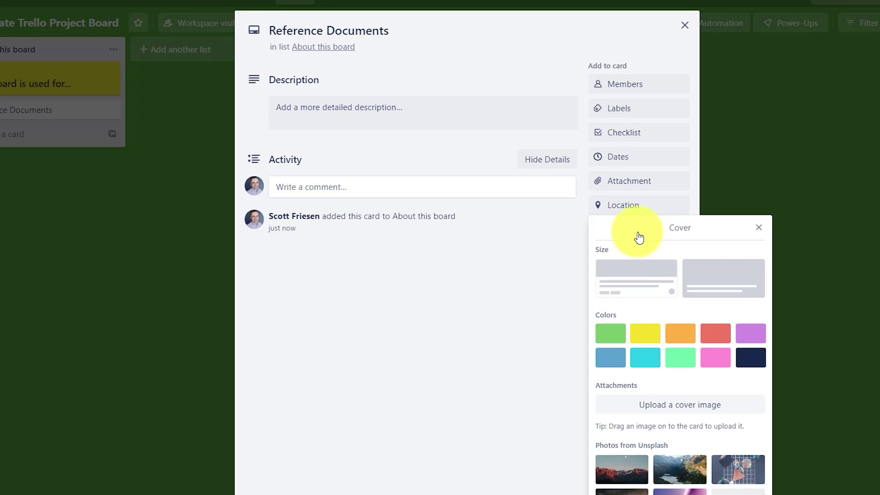
{"action": "left_click", "coordinate": [718, 338]}
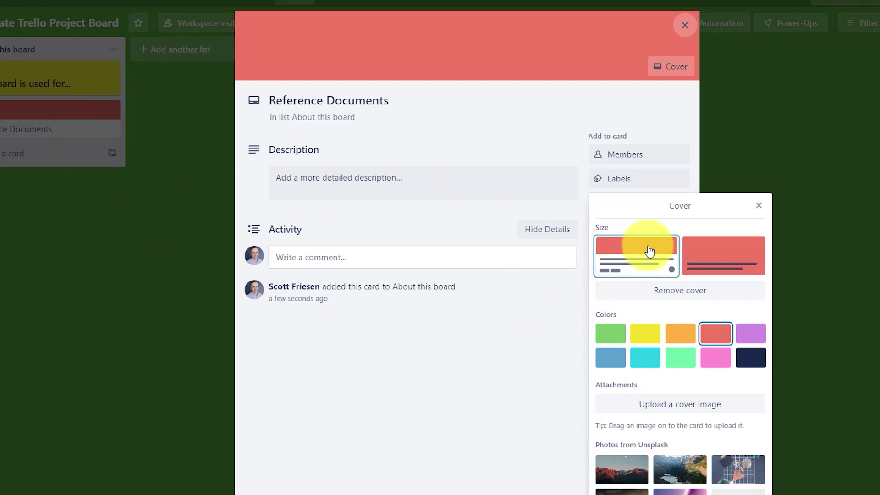
{"action": "left_click", "coordinate": [759, 205]}
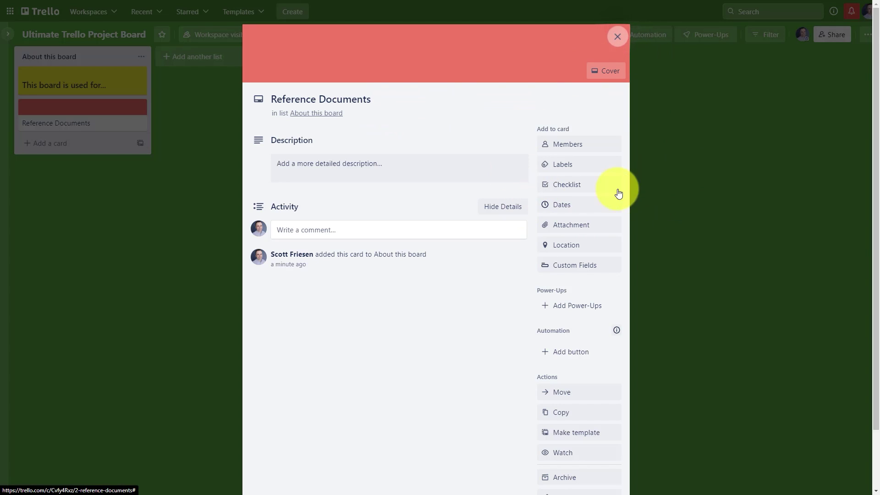
{"action": "left_click", "coordinate": [683, 196]}
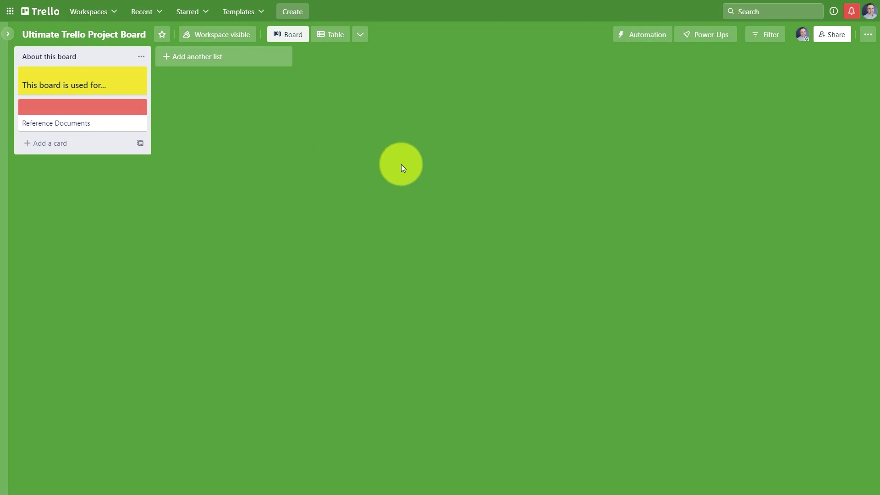
{"action": "left_click", "coordinate": [86, 130]}
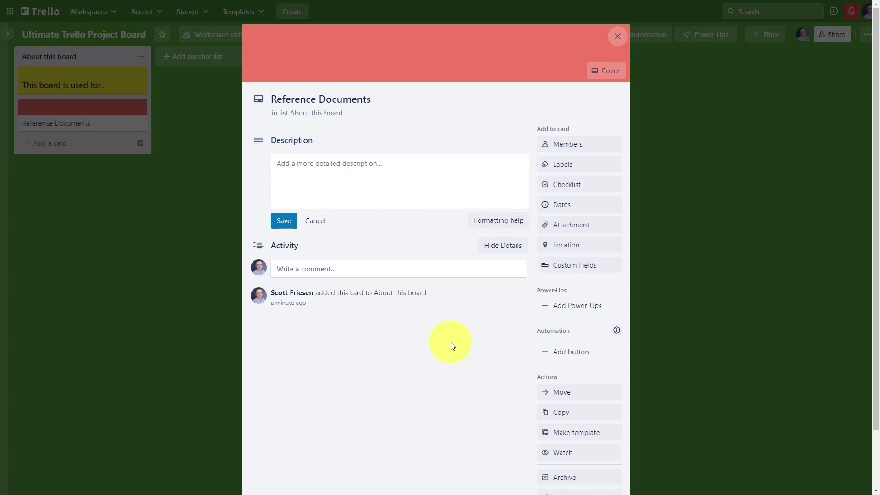
{"action": "left_click", "coordinate": [617, 36]}
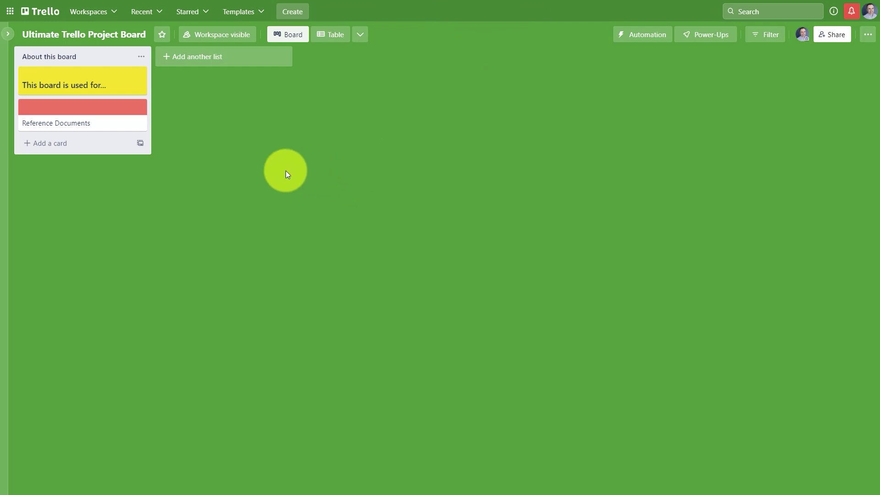
{"action": "left_click", "coordinate": [47, 143]}
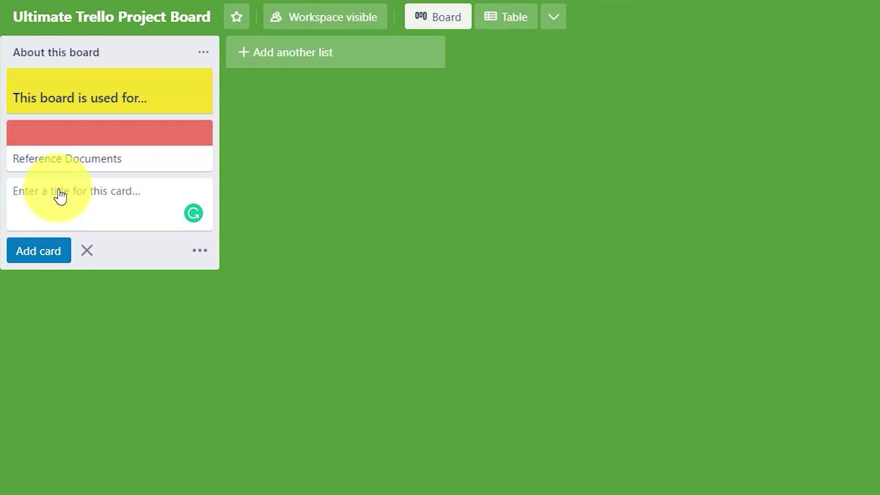
Add a 'Labels used on this board' card and give it a blue cover
{"action": "type", "text": "Label"}
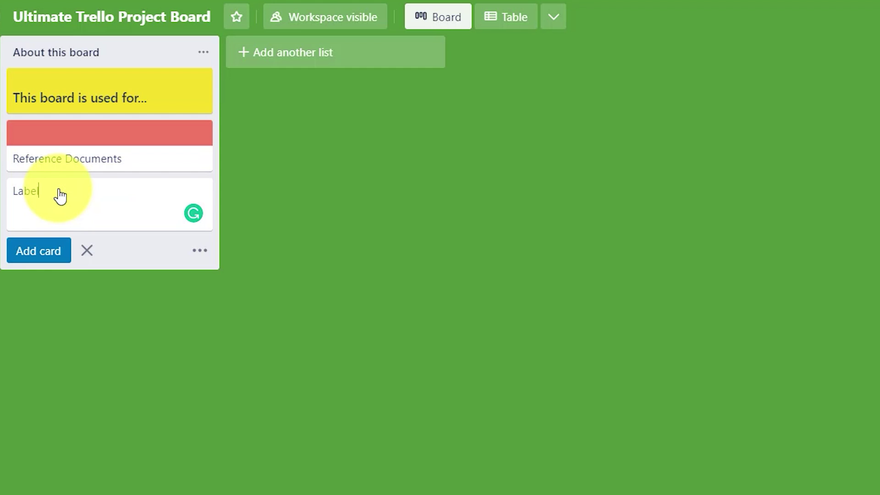
{"action": "type", "text": "s used on this board"}
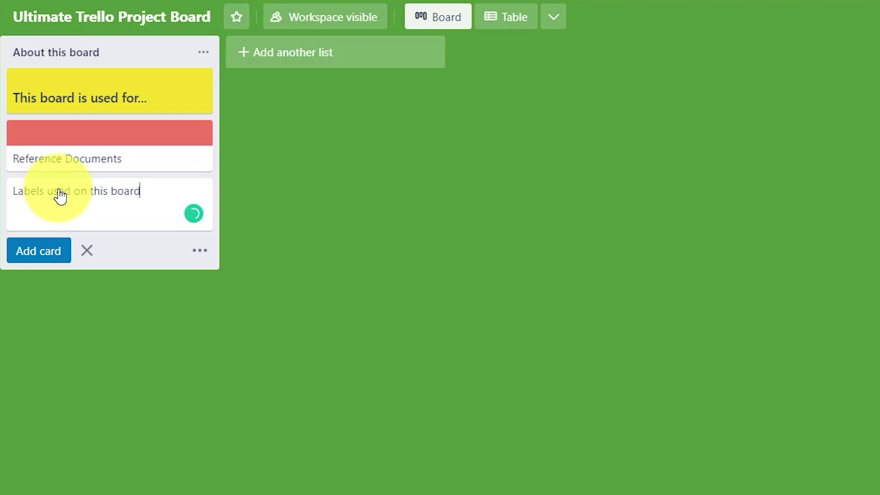
{"action": "key", "text": "Return"}
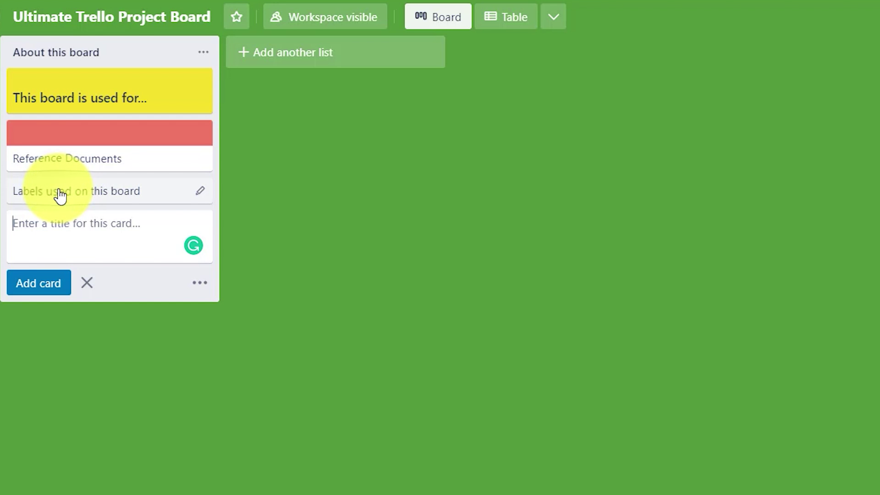
{"action": "left_click", "coordinate": [59, 193]}
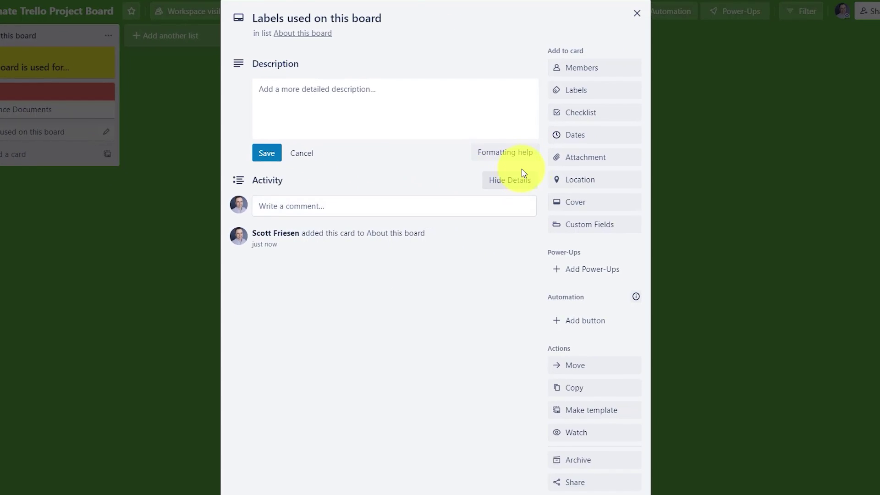
{"action": "left_click", "coordinate": [582, 204]}
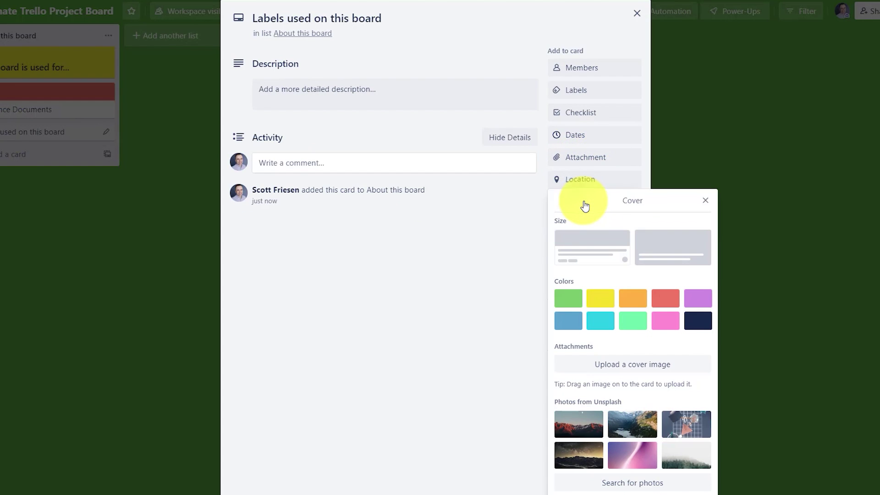
{"action": "left_click", "coordinate": [565, 322]}
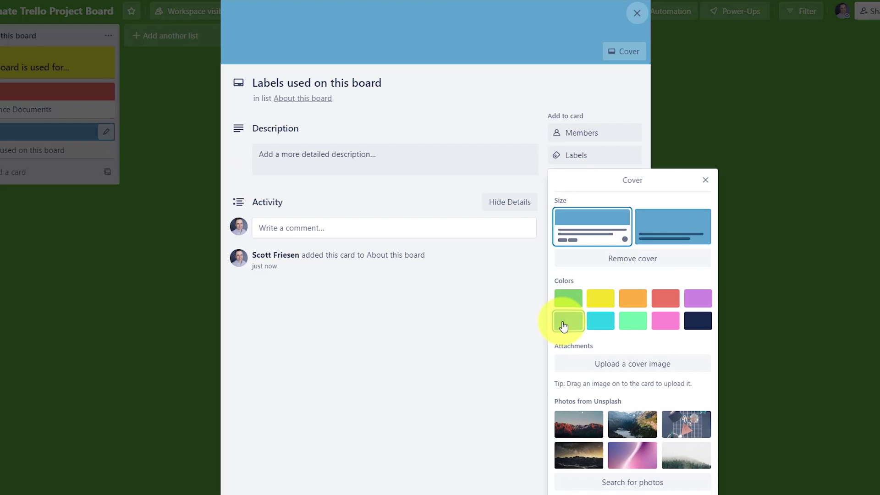
{"action": "left_click", "coordinate": [705, 181]}
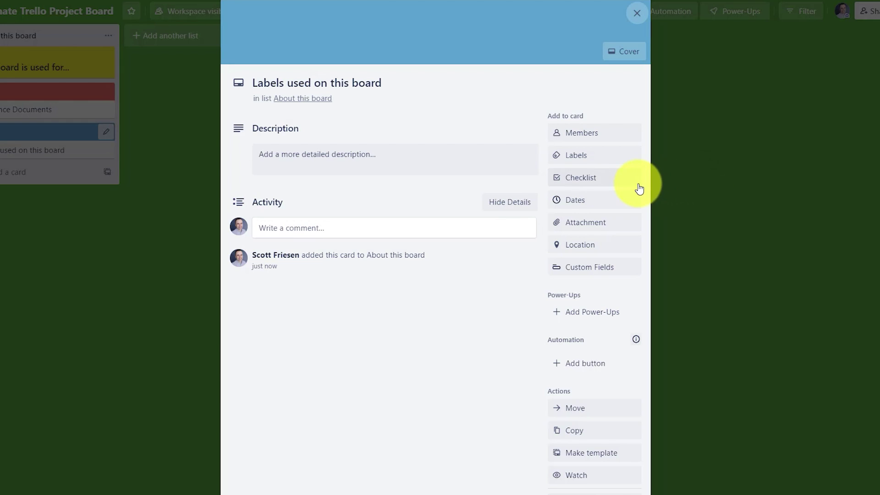
{"action": "left_click", "coordinate": [600, 159]}
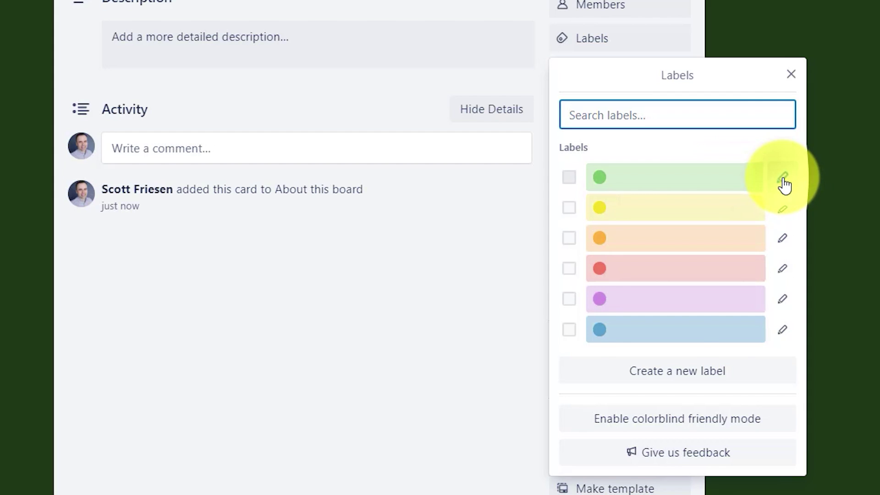
Name the green, yellow and orange labels Priority, Customer and Urgent
{"action": "left_click", "coordinate": [781, 182]}
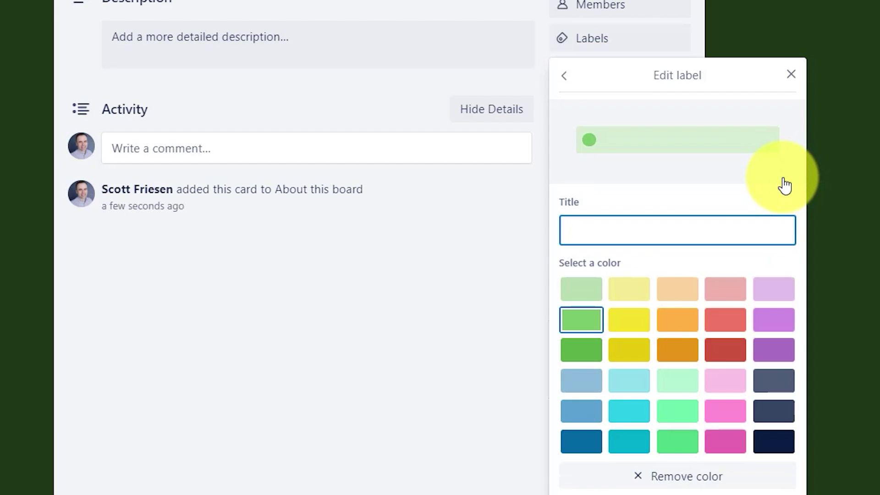
{"action": "type", "text": "Priority"}
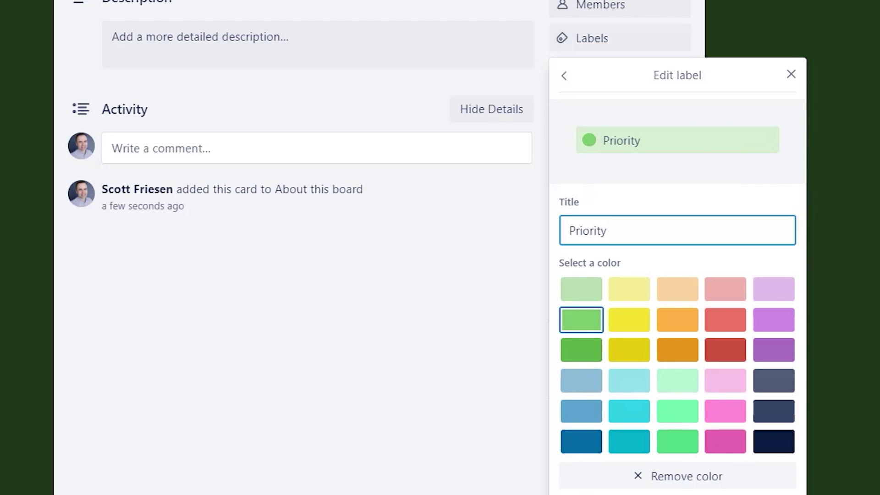
{"action": "key", "text": "Return"}
{"action": "left_click", "coordinate": [794, 211]}
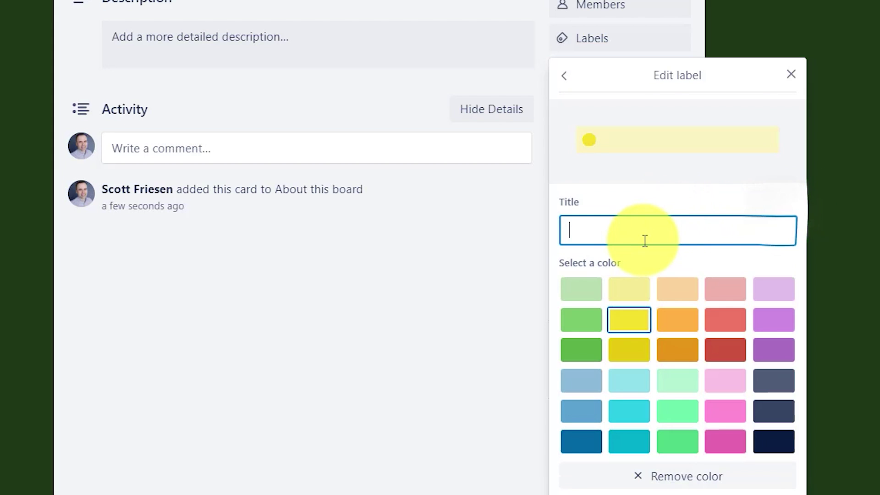
{"action": "type", "text": "Customer"}
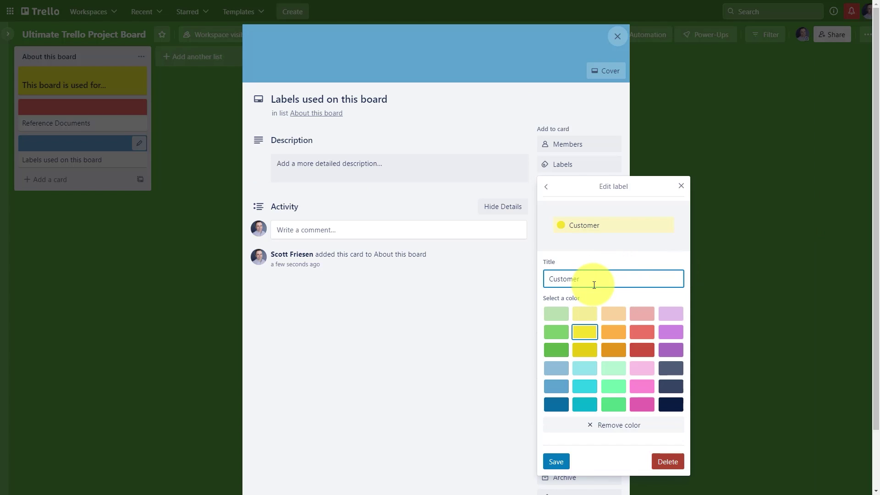
{"action": "left_click", "coordinate": [561, 463]}
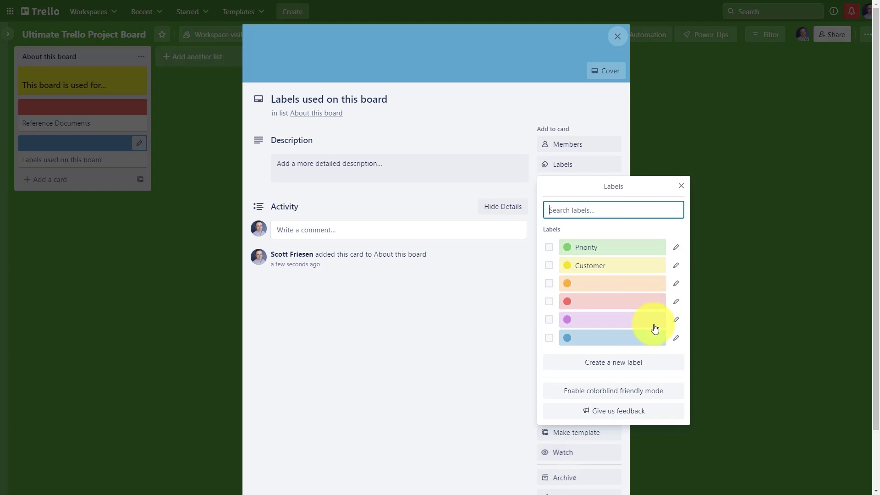
{"action": "left_click", "coordinate": [676, 288]}
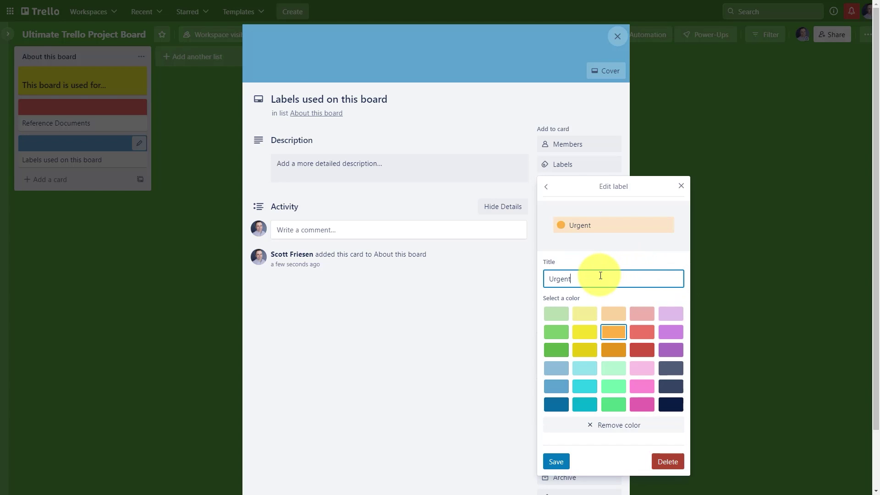
{"action": "left_click", "coordinate": [557, 462]}
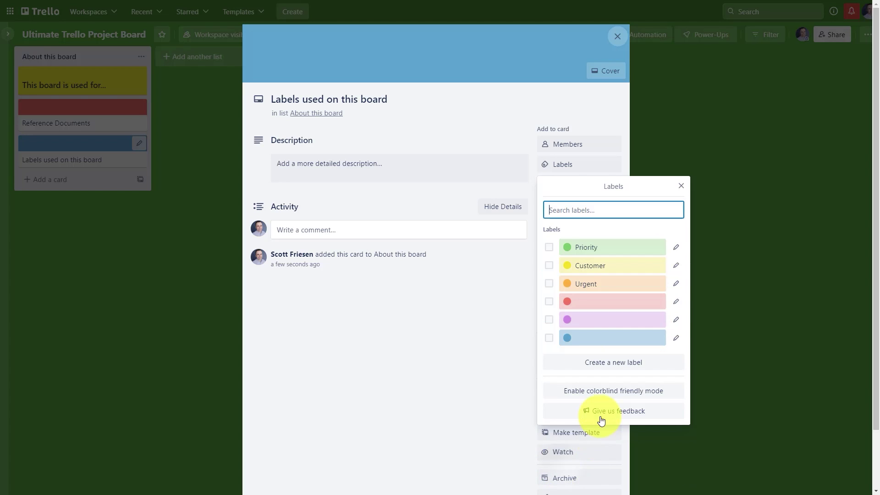
Apply the Priority, Customer and Urgent labels to the card
{"action": "left_click", "coordinate": [549, 247]}
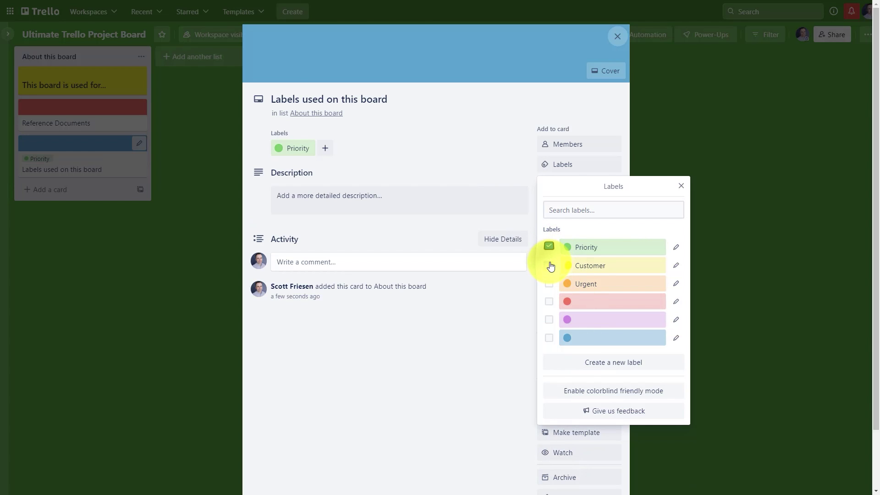
{"action": "left_click", "coordinate": [549, 265]}
{"action": "left_click", "coordinate": [550, 284]}
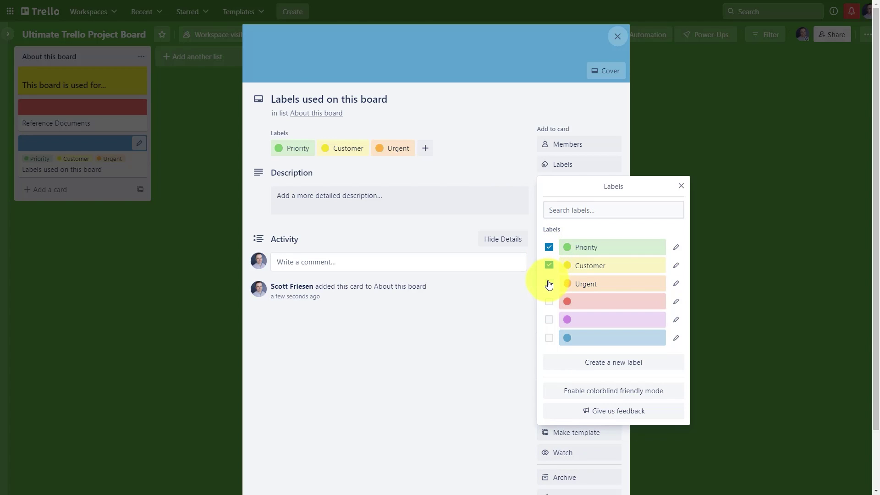
{"action": "left_click", "coordinate": [492, 172]}
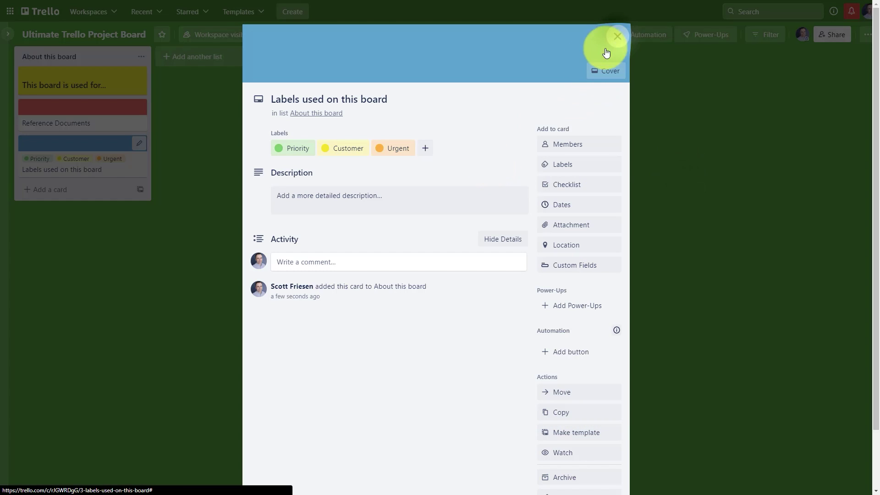
Close the card, then collapse and re-expand the label names on the board card
{"action": "left_click", "coordinate": [189, 230]}
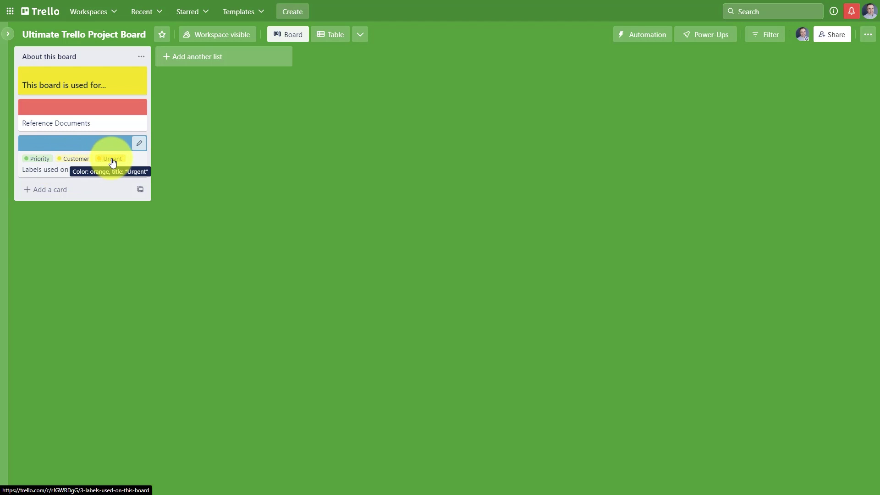
{"action": "left_click", "coordinate": [39, 160]}
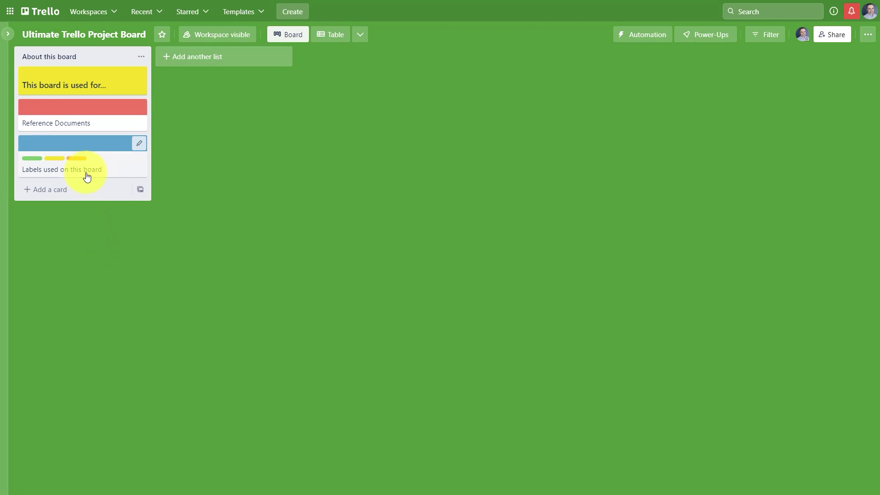
{"action": "left_click", "coordinate": [60, 159]}
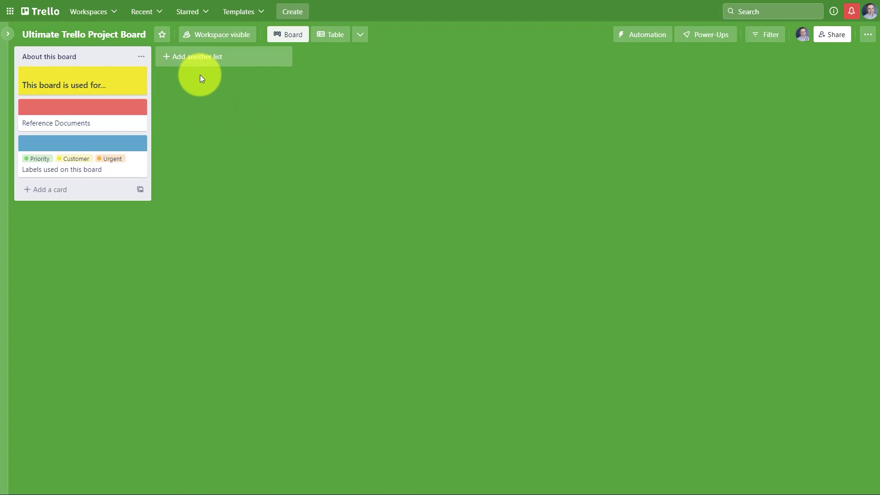
Prefix the About this board list title with the notepad emoji found by searching 'note'
{"action": "left_click", "coordinate": [60, 57]}
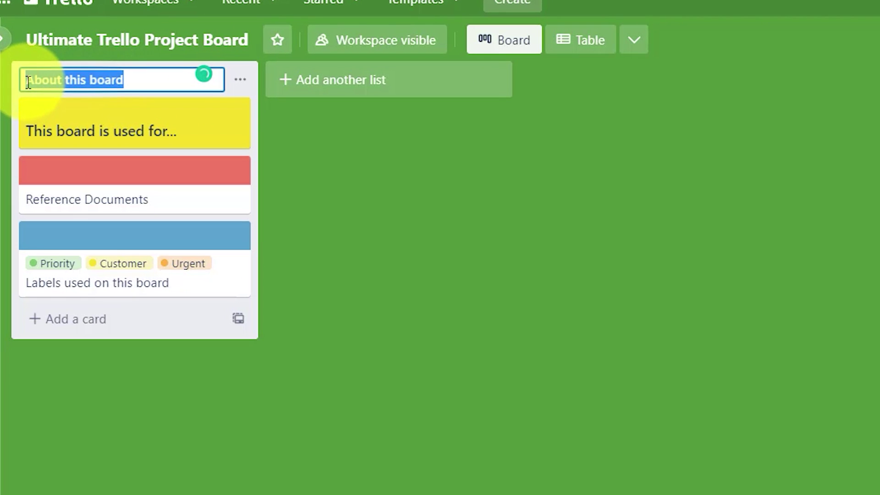
{"action": "left_click", "coordinate": [29, 81]}
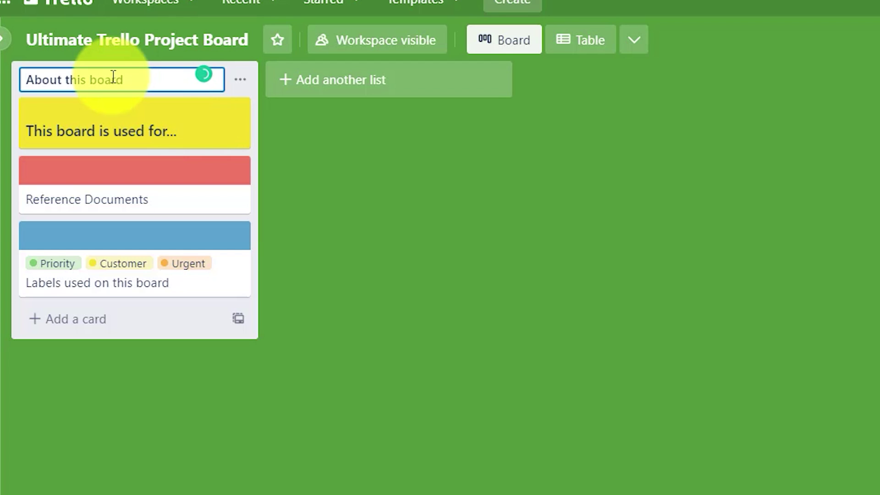
{"action": "key", "text": "super+period"}
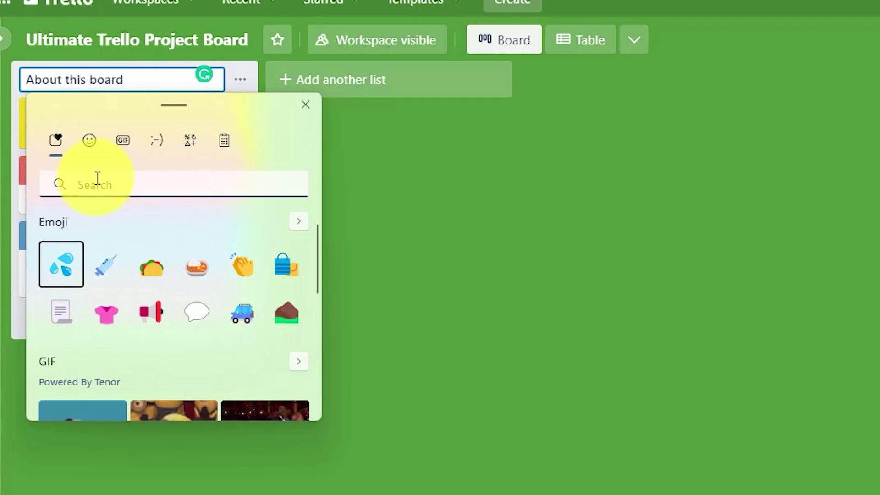
{"action": "type", "text": "note"}
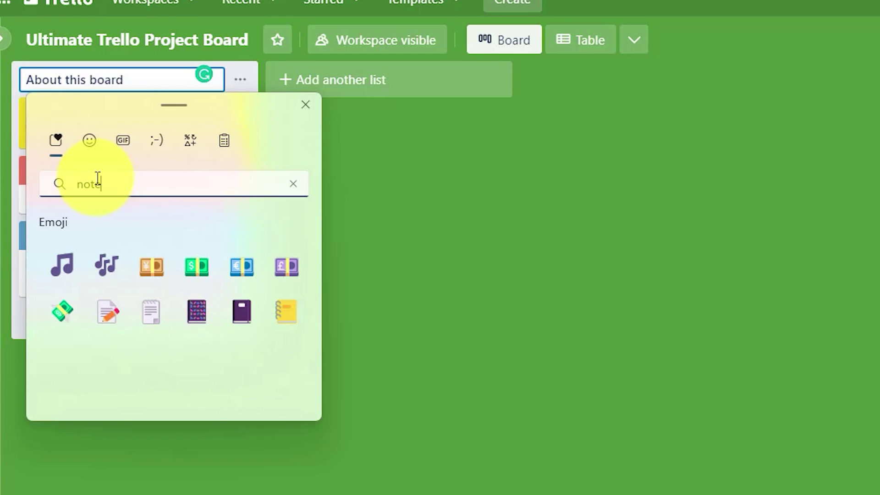
{"action": "left_click", "coordinate": [151, 311]}
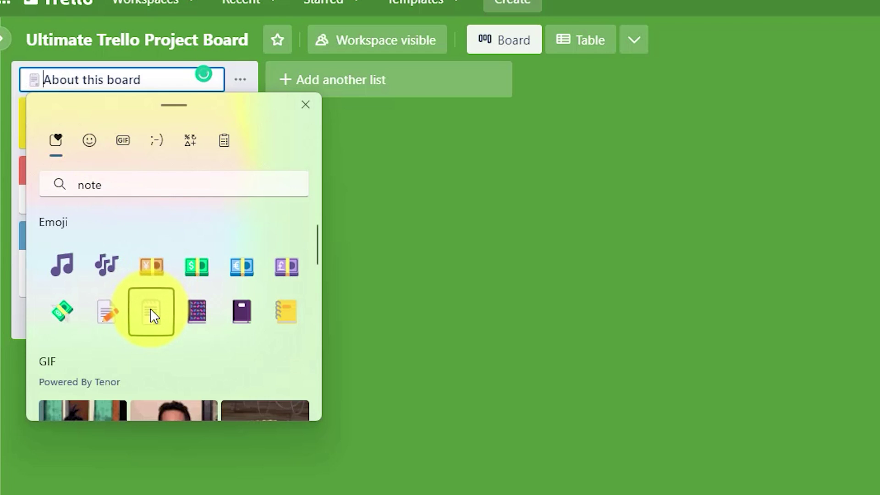
{"action": "left_click", "coordinate": [307, 106]}
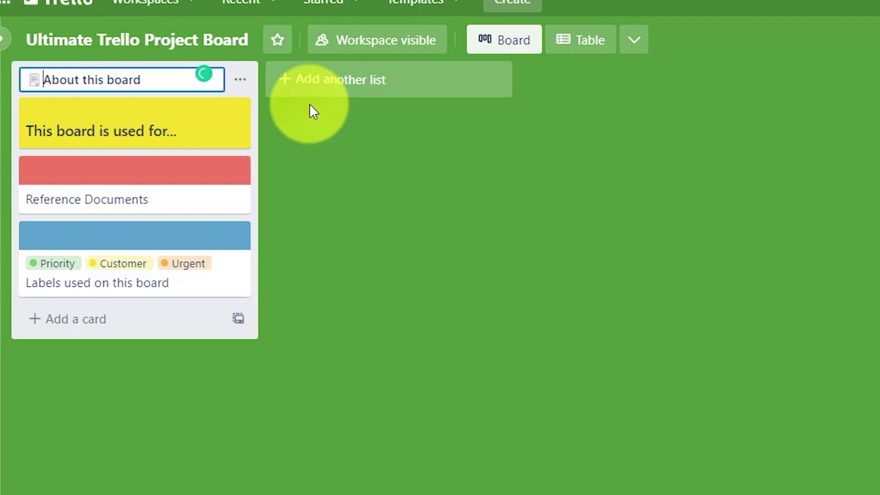
{"action": "left_click", "coordinate": [337, 234]}
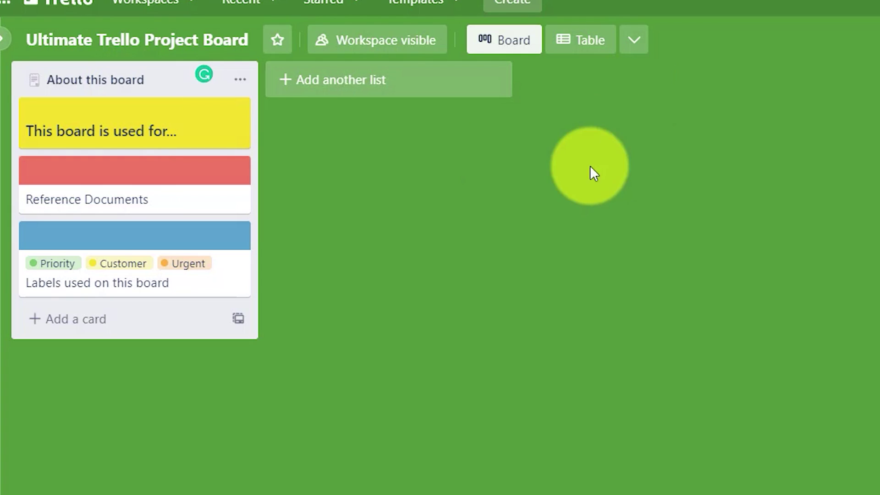
Add a 'Brainstorming' list with a brain emoji at the start of its title
{"action": "left_click", "coordinate": [380, 85]}
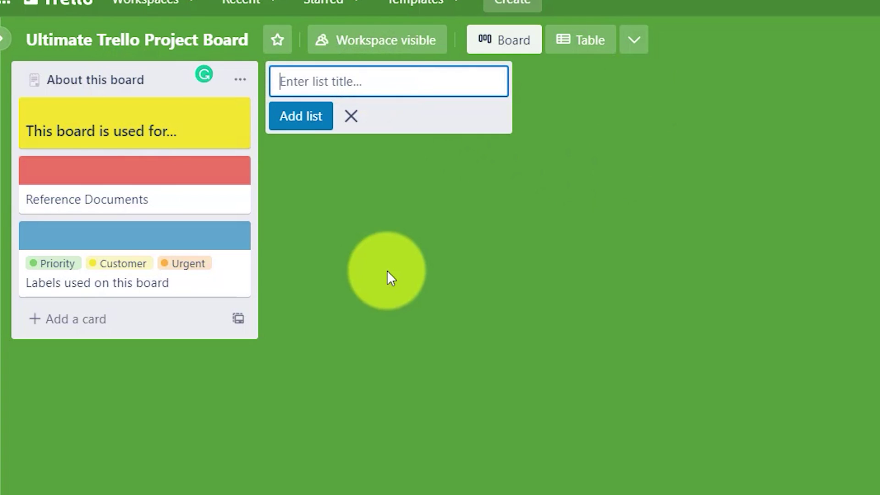
{"action": "key", "text": "super+period"}
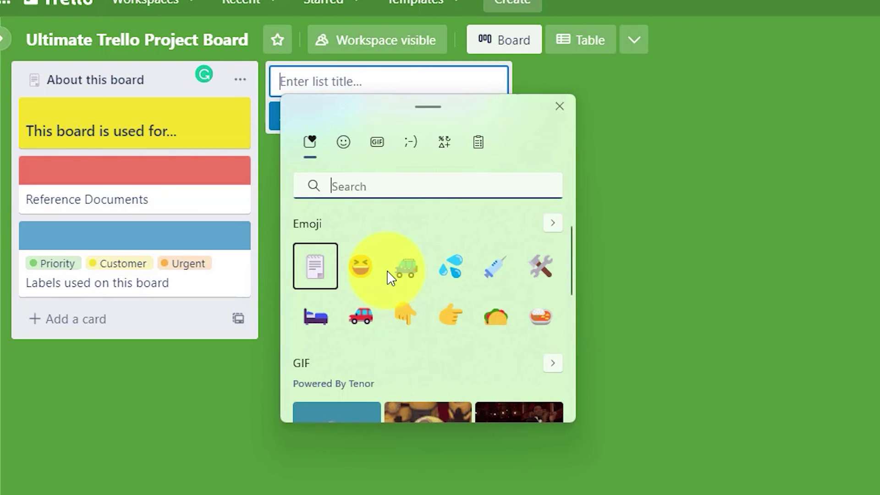
{"action": "type", "text": "brain"}
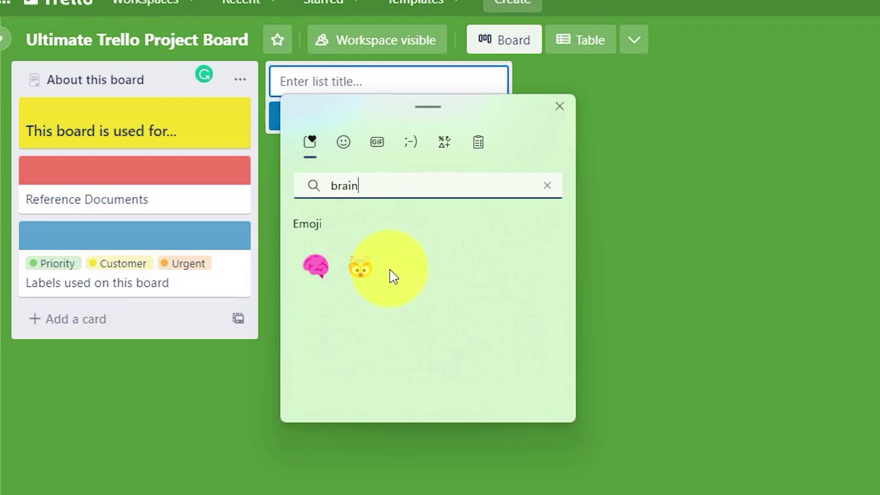
{"action": "left_click", "coordinate": [315, 268]}
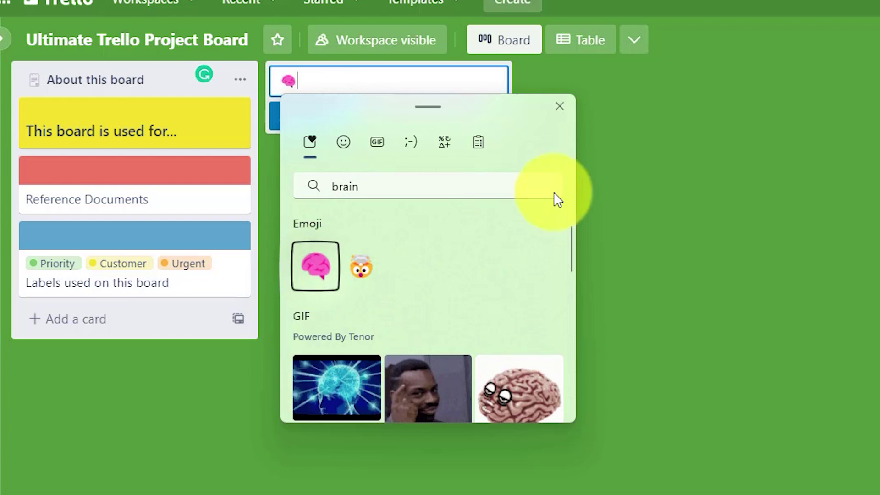
{"action": "left_click", "coordinate": [559, 106]}
{"action": "type", "text": "Braint"}
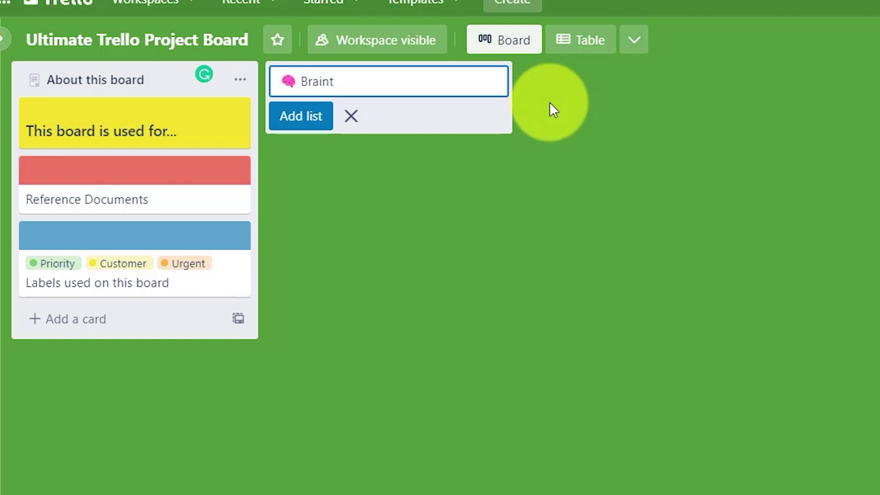
{"action": "key", "text": "BackSpace"}
{"action": "type", "text": "storming"}
{"action": "key", "text": "Return"}
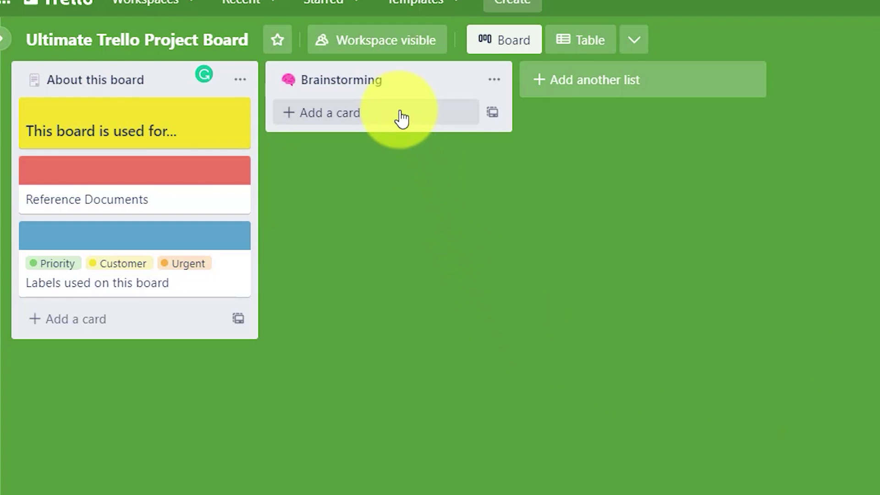
{"action": "left_click", "coordinate": [573, 80]}
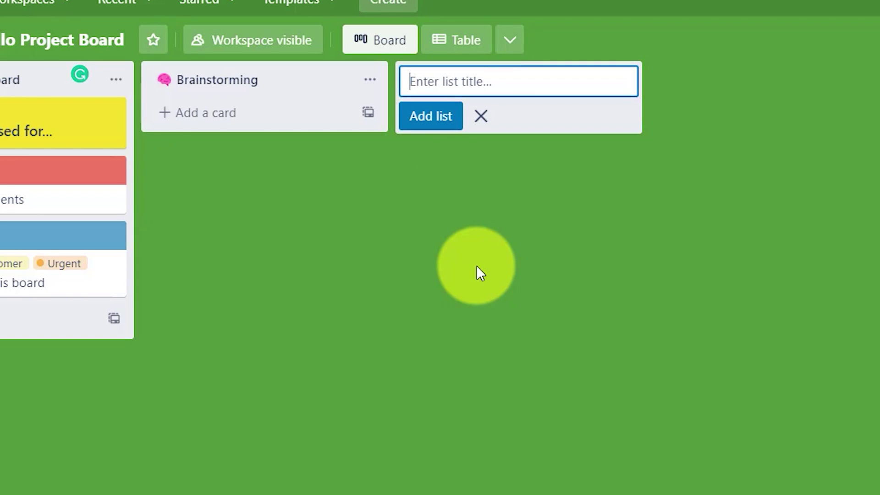
Add a 'To Do' list whose title starts with the backhand pointing-down emoji
{"action": "key", "text": "super+period"}
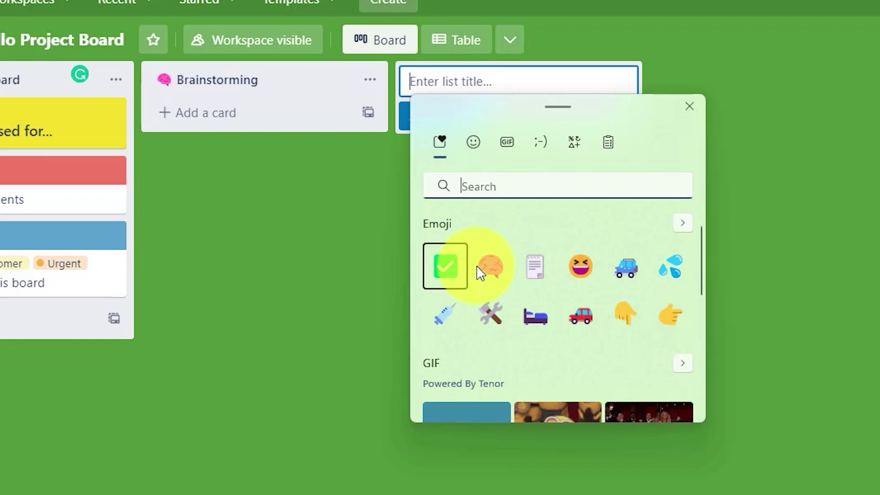
{"action": "left_click", "coordinate": [629, 318]}
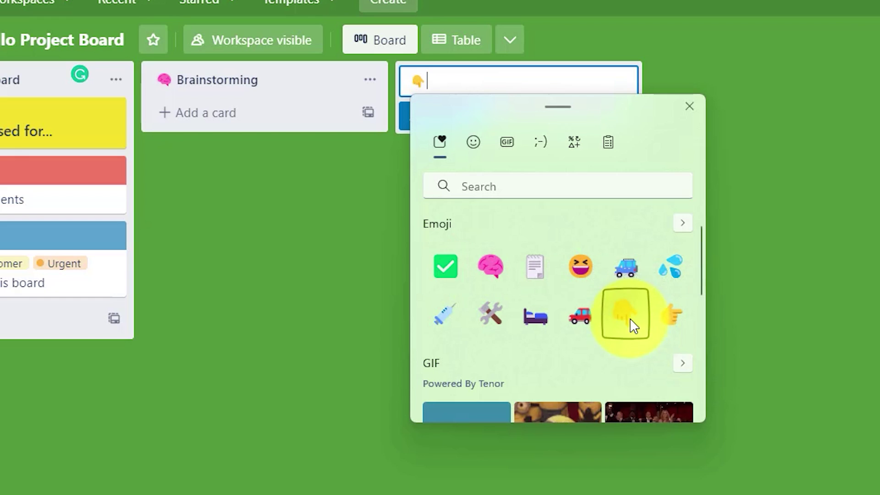
{"action": "left_click", "coordinate": [689, 109]}
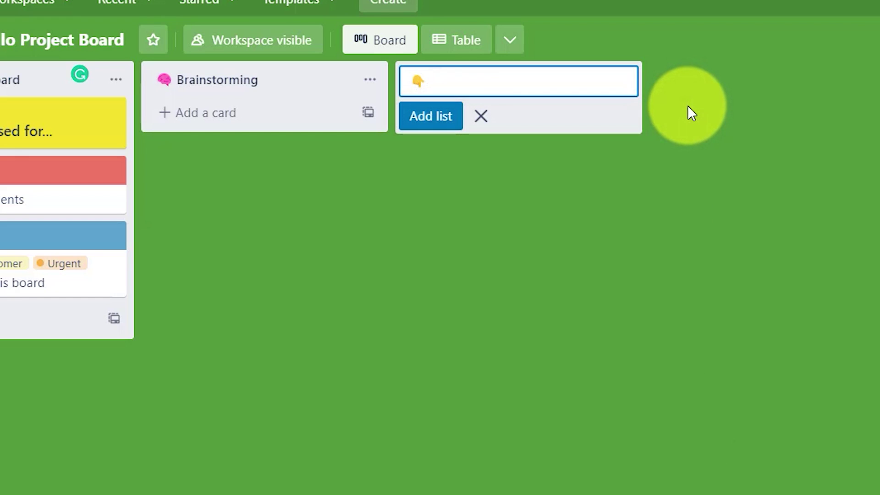
{"action": "type", "text": "To Do"}
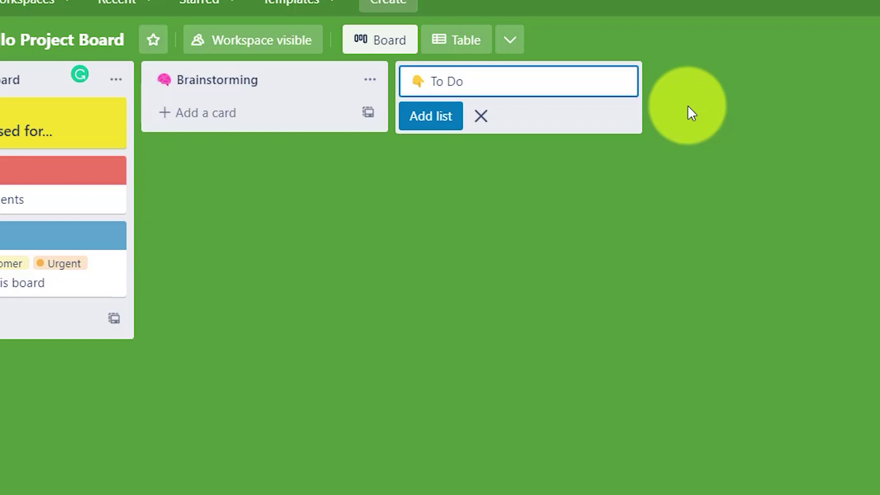
{"action": "key", "text": "Return"}
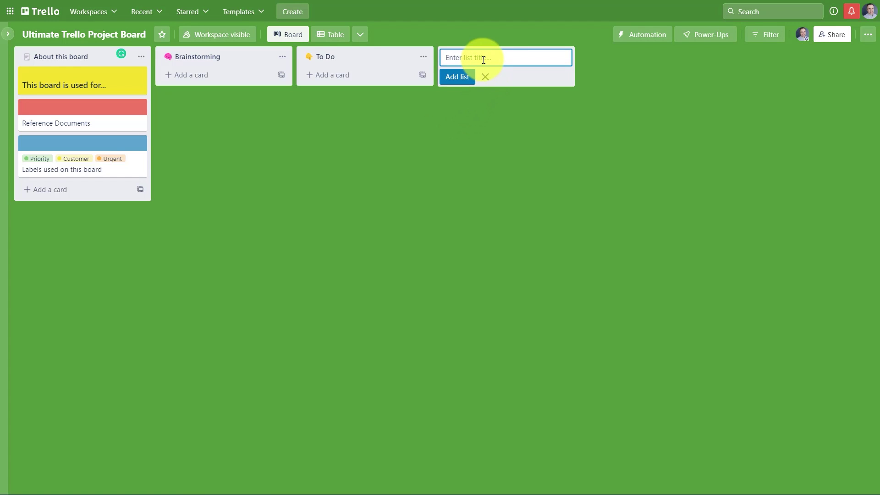
Create an 'In Progress' list with a hammer-and-wrench emoji before the title
{"action": "type", "text": "In"}
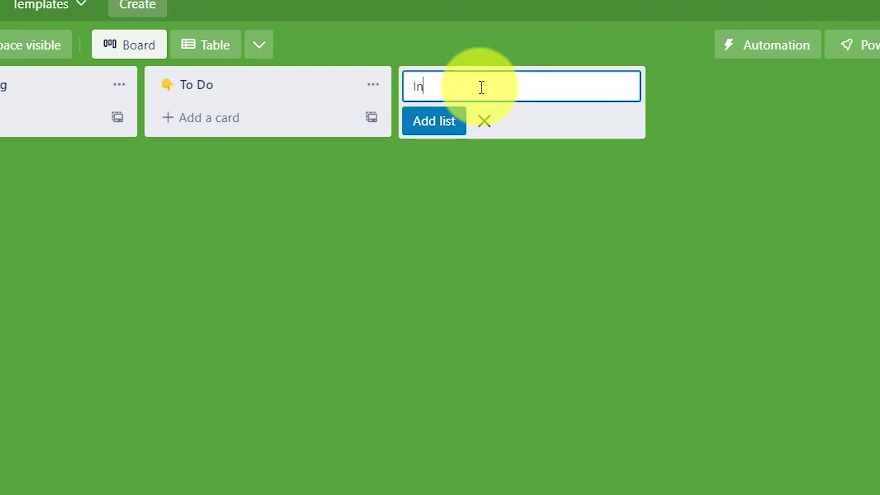
{"action": "type", "text": " Progress"}
{"action": "key", "text": "super+period"}
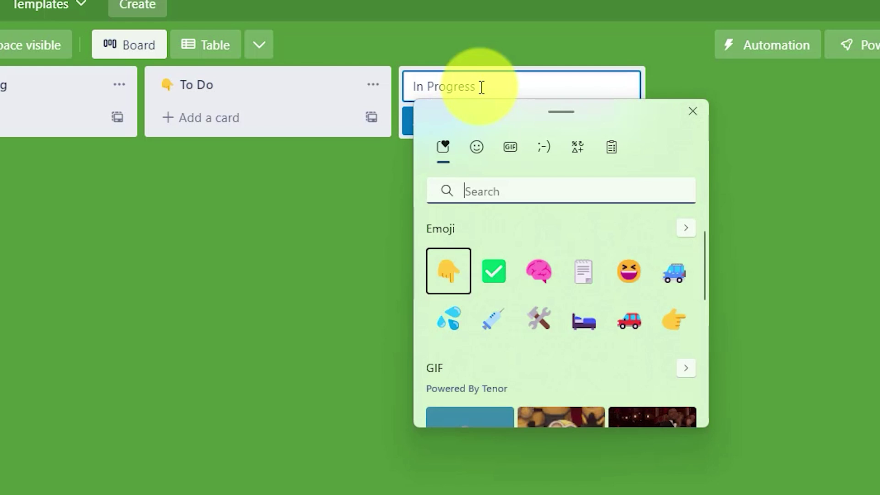
{"action": "left_click", "coordinate": [539, 322]}
{"action": "left_click", "coordinate": [692, 111]}
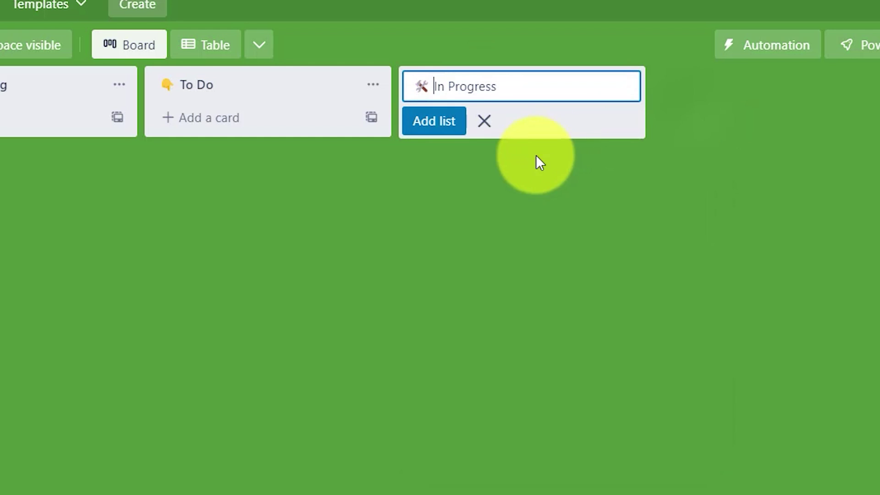
{"action": "left_click", "coordinate": [438, 123]}
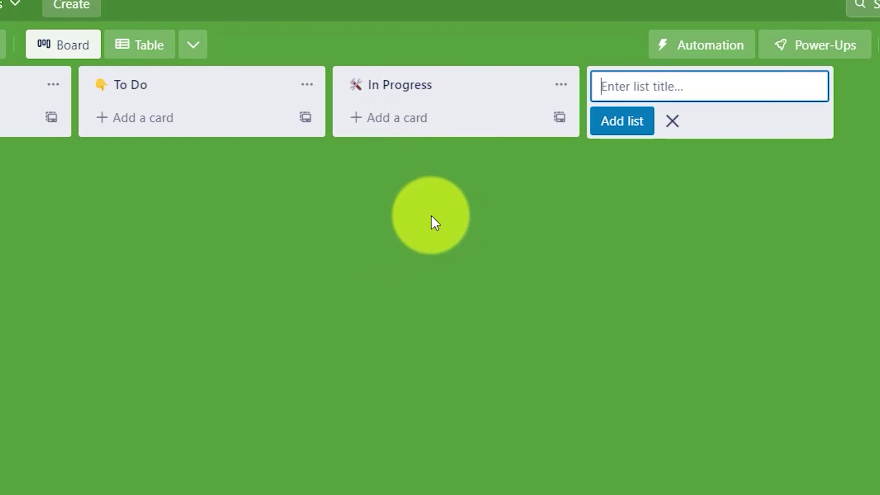
{"action": "left_click", "coordinate": [430, 216]}
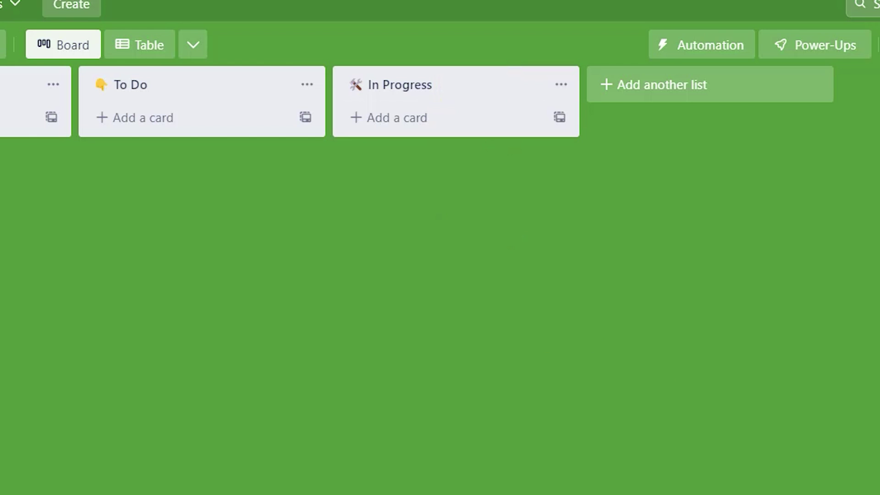
{"action": "left_click", "coordinate": [638, 86]}
Add a 'Pending' list with an hourglass emoji in its title after In Progress
{"action": "key", "text": "super+period"}
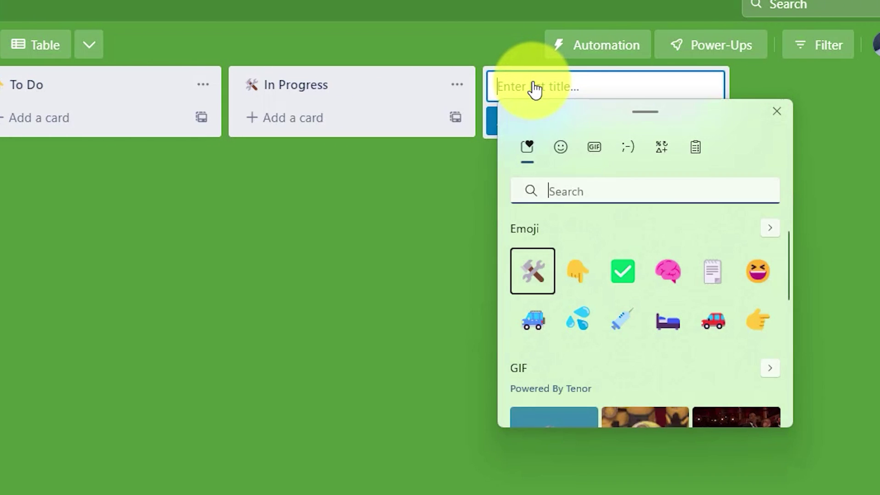
{"action": "type", "text": "hour"}
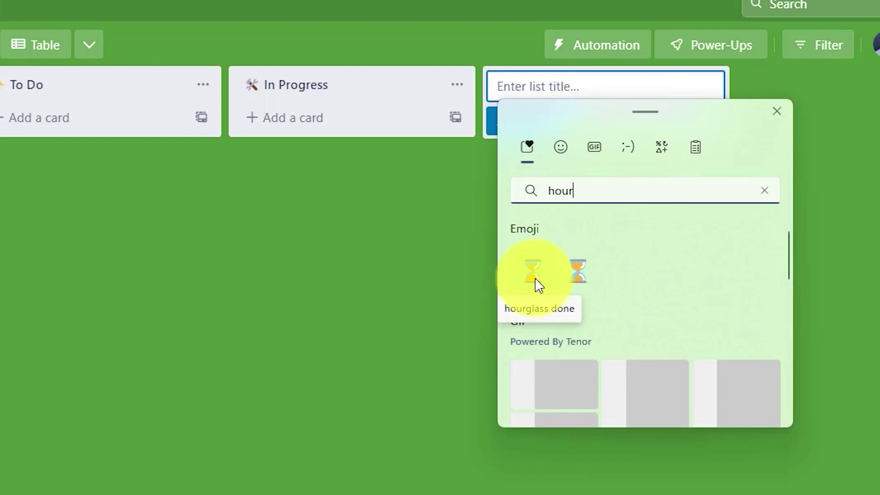
{"action": "left_click", "coordinate": [580, 281]}
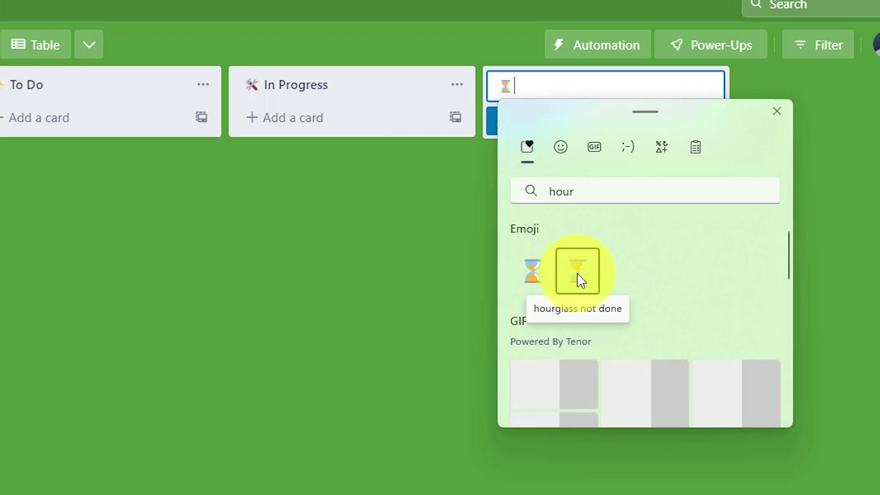
{"action": "left_click", "coordinate": [776, 113]}
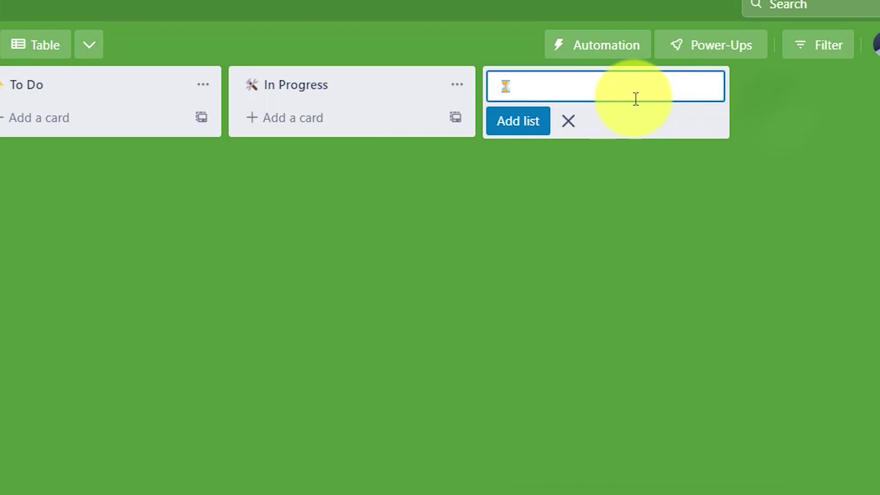
{"action": "type", "text": "Pending"}
{"action": "key", "text": "Return"}
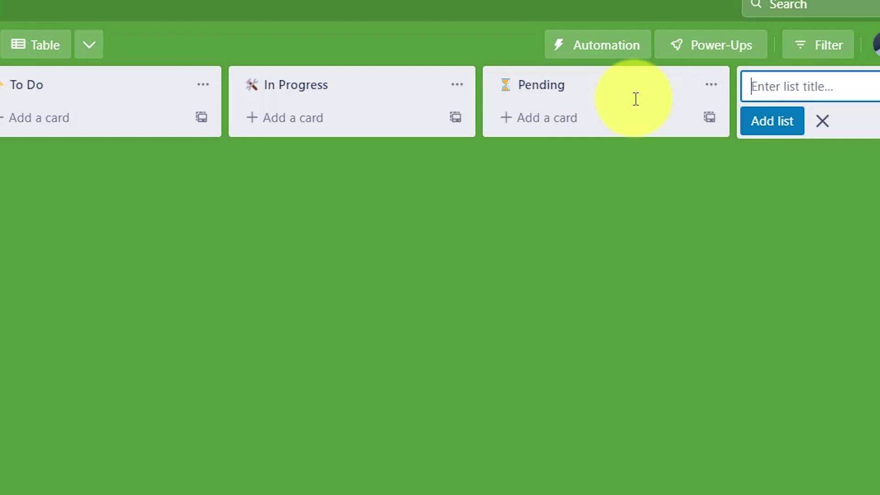
{"action": "left_click", "coordinate": [604, 263]}
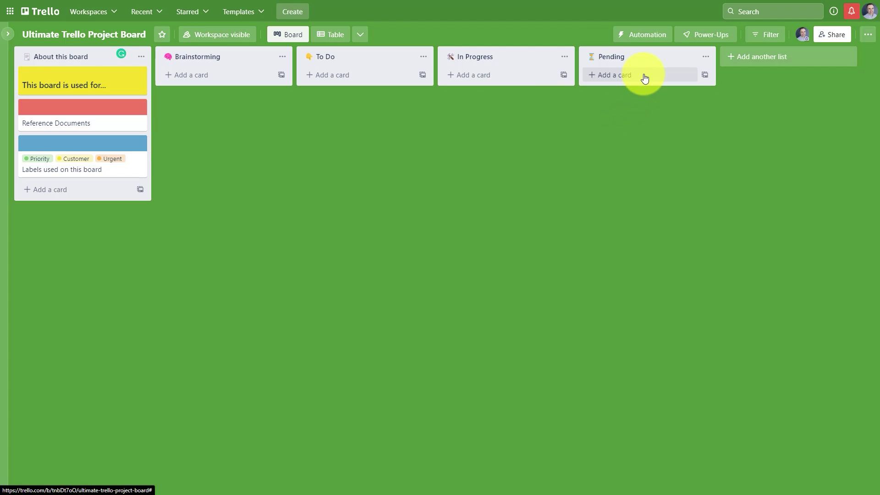
Add a 'Blocked' list headed by a red stop-sign emoji after Pending
{"action": "left_click", "coordinate": [761, 58]}
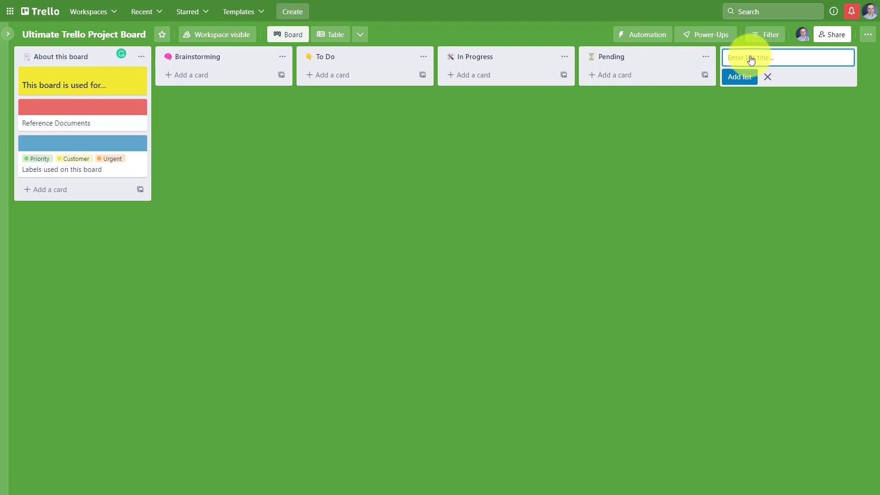
{"action": "key", "text": "super+period"}
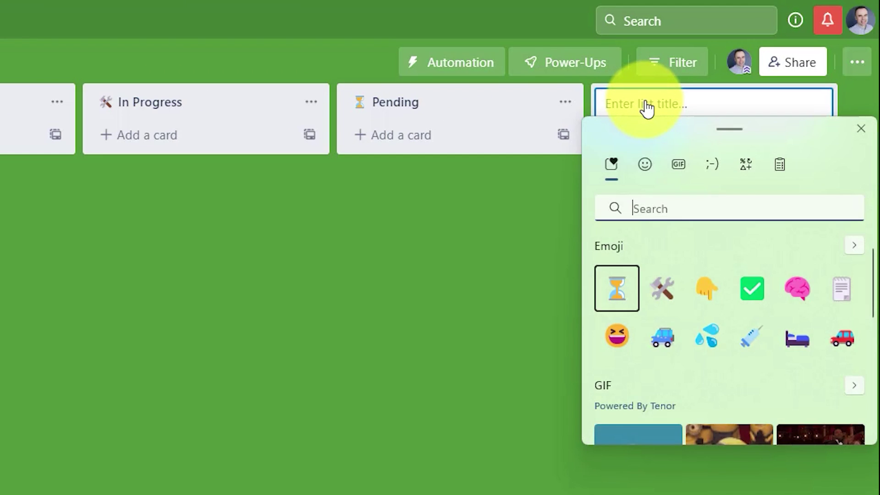
{"action": "type", "text": "stop"}
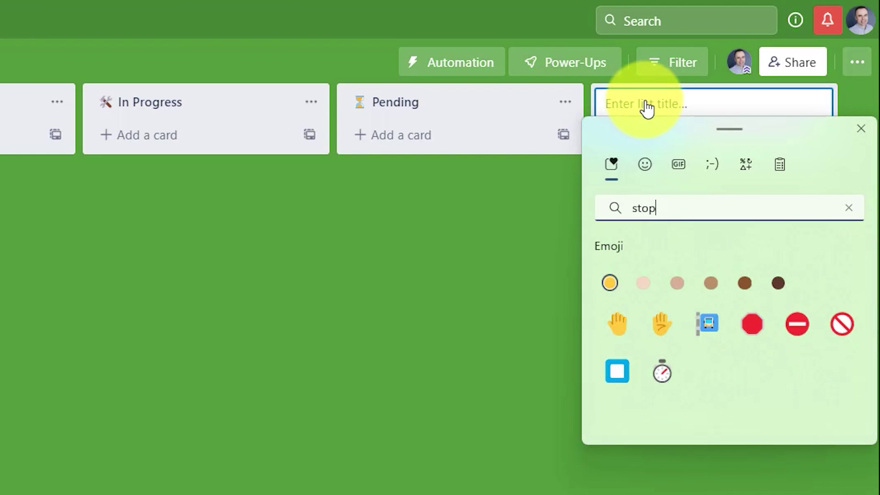
{"action": "left_click", "coordinate": [752, 324]}
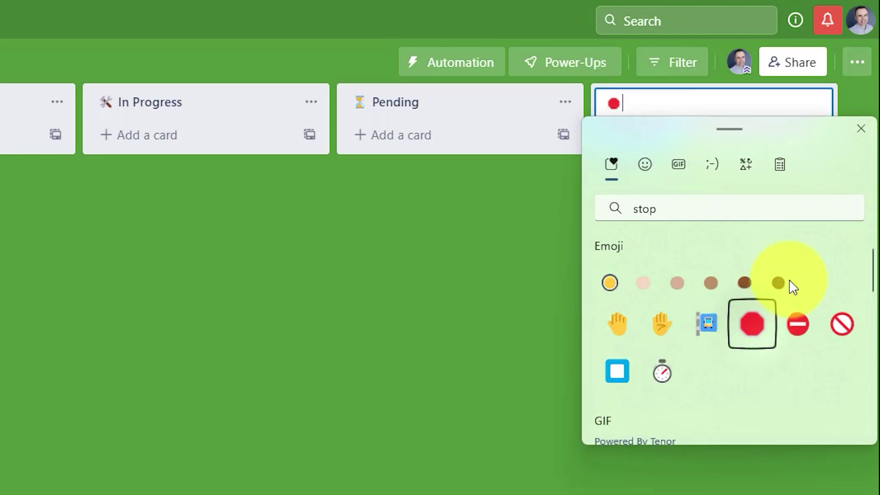
{"action": "left_click", "coordinate": [861, 129]}
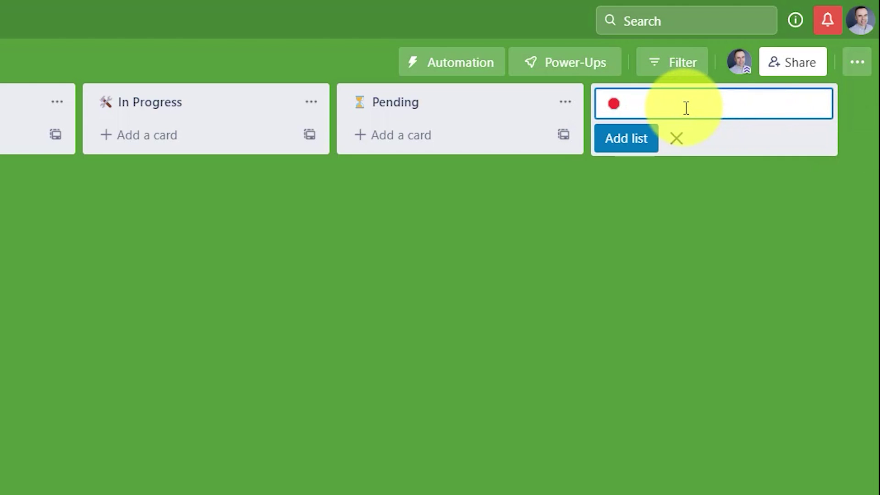
{"action": "type", "text": "Blocked"}
{"action": "key", "text": "Return"}
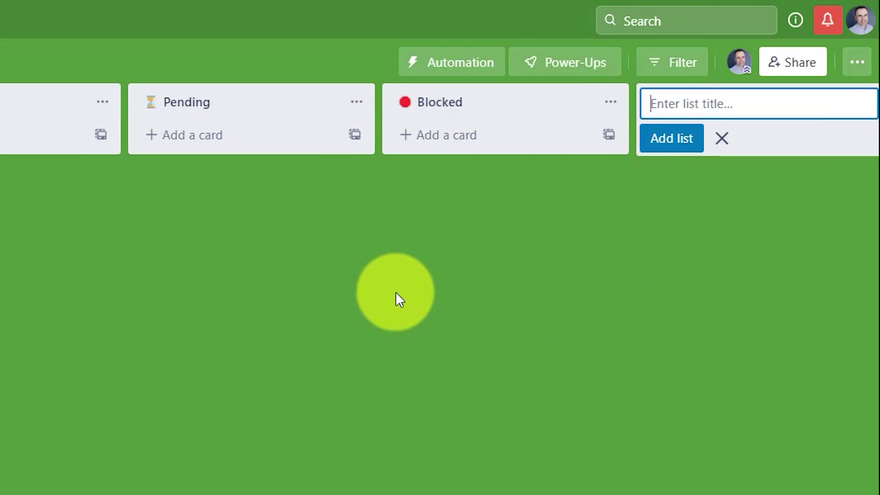
{"action": "left_click", "coordinate": [395, 291]}
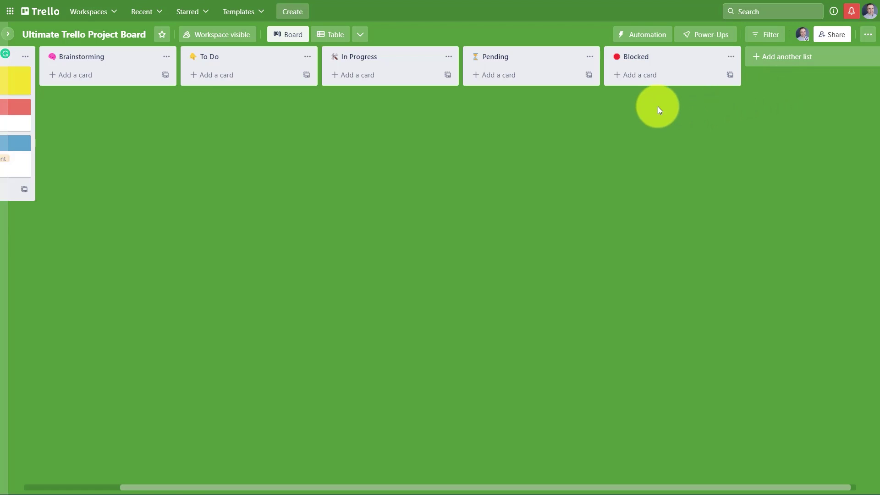
Add a 'Complete' list with a green check emoji as the last list
{"action": "left_click", "coordinate": [776, 57]}
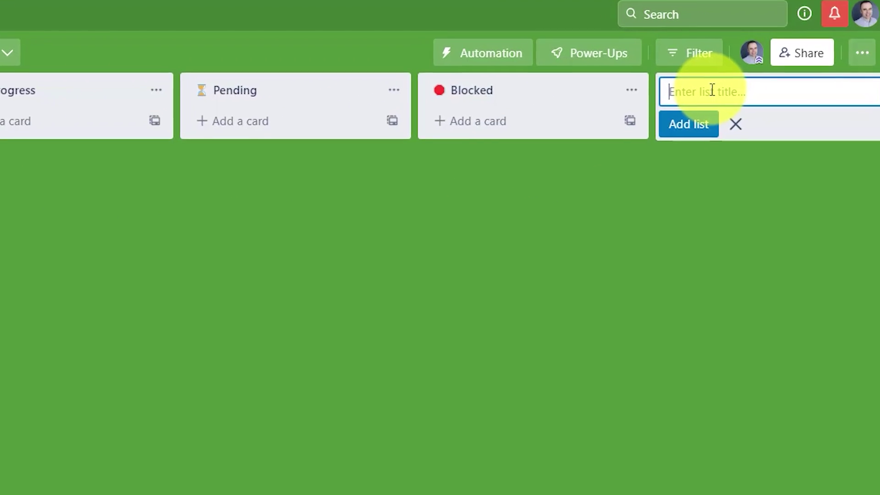
{"action": "key", "text": "super+period"}
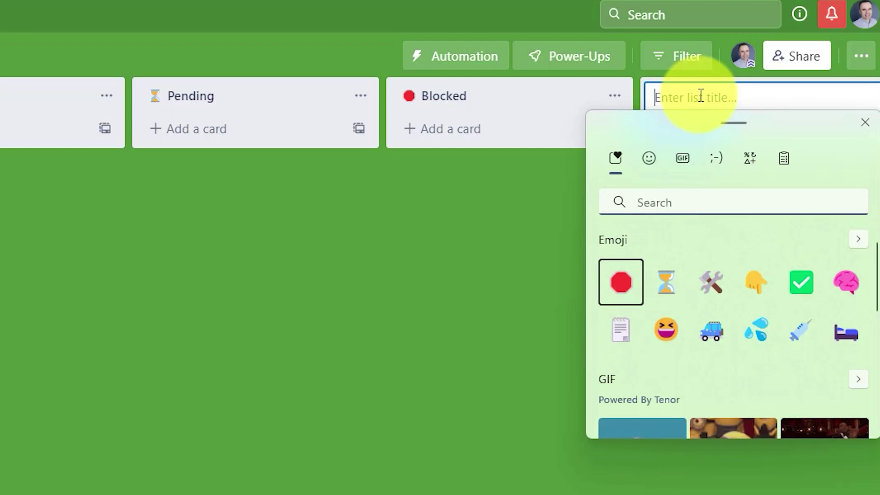
{"action": "left_click", "coordinate": [802, 281]}
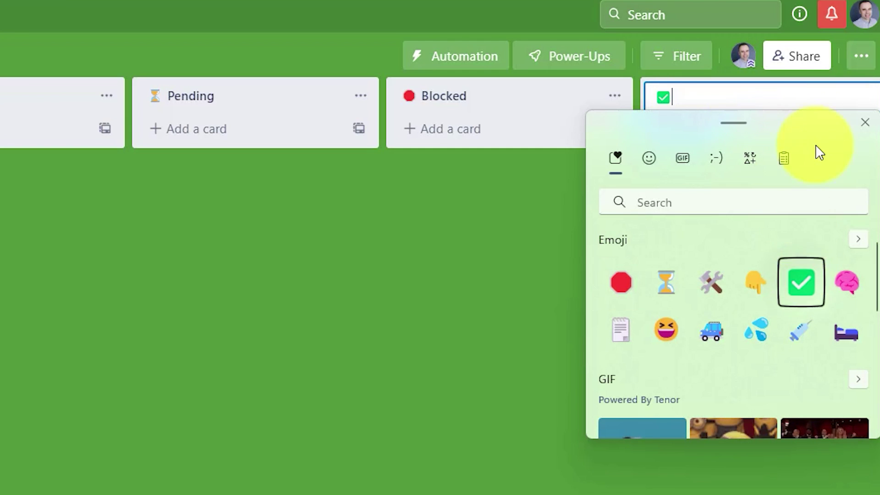
{"action": "left_click", "coordinate": [865, 123]}
{"action": "type", "text": "C"}
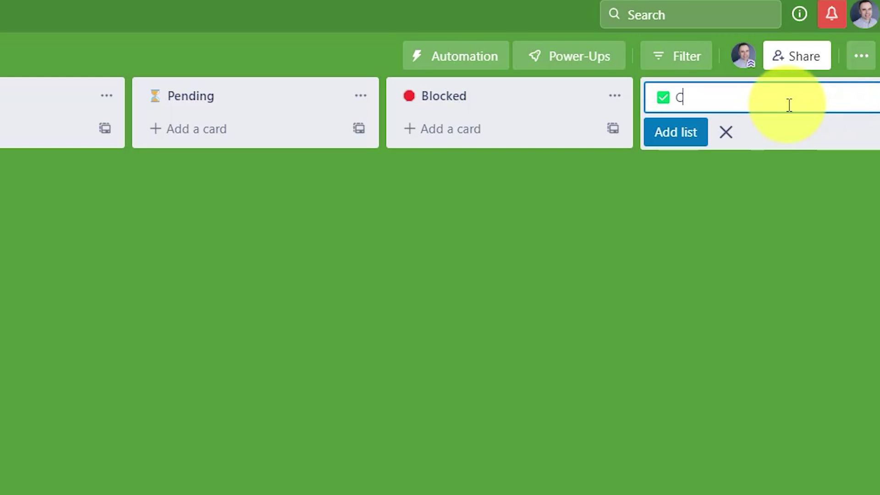
{"action": "type", "text": "omplete"}
{"action": "key", "text": "Return"}
{"action": "left_click", "coordinate": [347, 349]}
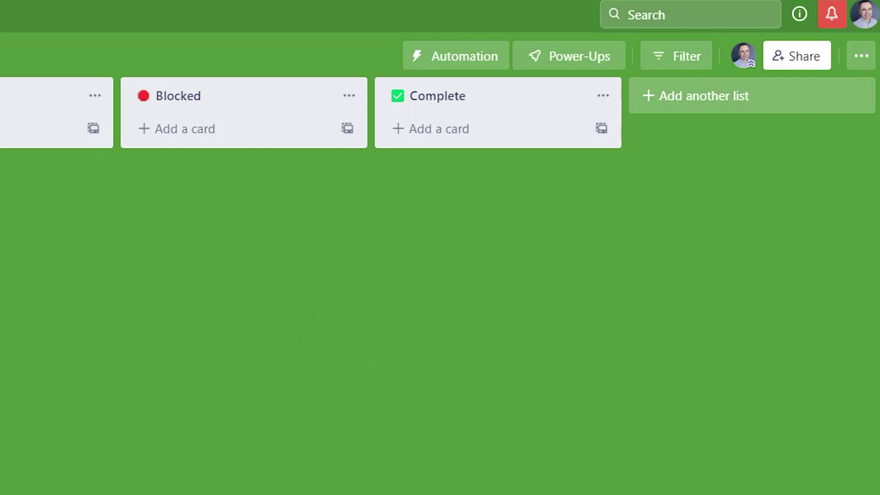
Scroll the board back to the Pending list and start a new card there
{"action": "scroll", "coordinate": [439, 112], "scroll_direction": "left", "scroll_amount": 5}
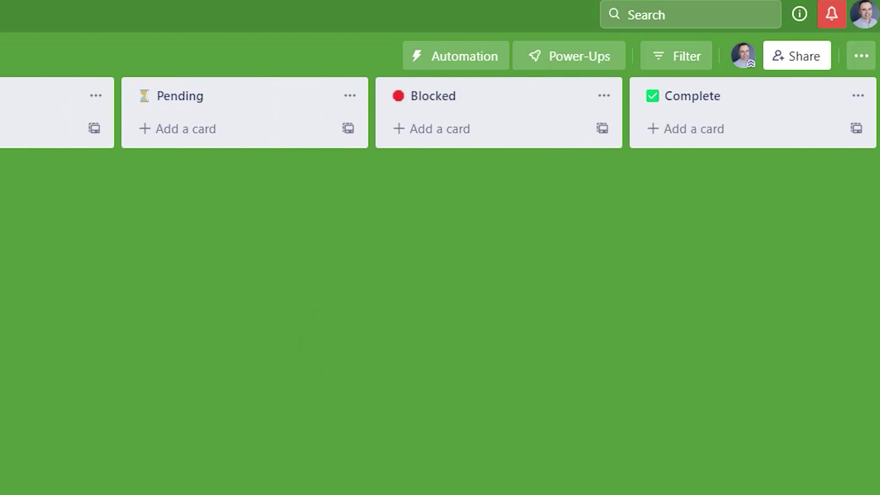
{"action": "scroll", "coordinate": [440, 112], "scroll_direction": "left", "scroll_amount": 4}
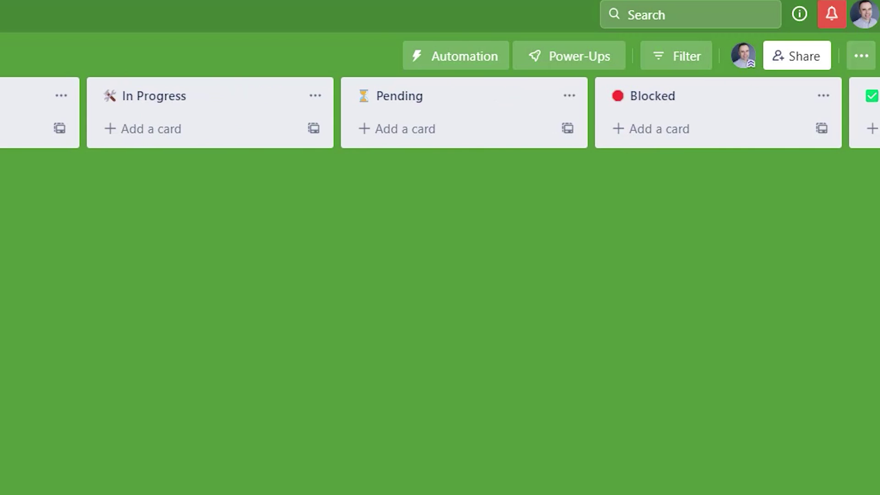
{"action": "scroll", "coordinate": [440, 113], "scroll_direction": "right", "scroll_amount": 4}
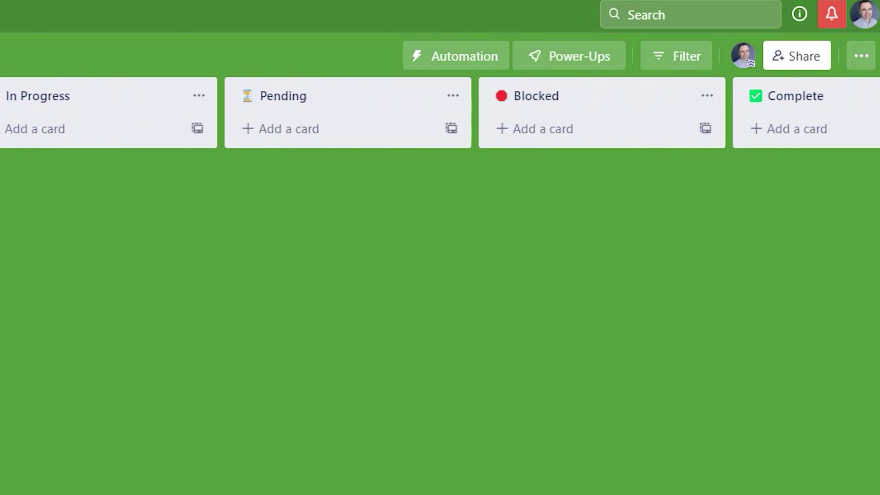
{"action": "scroll", "coordinate": [440, 112], "scroll_direction": "right", "scroll_amount": 1}
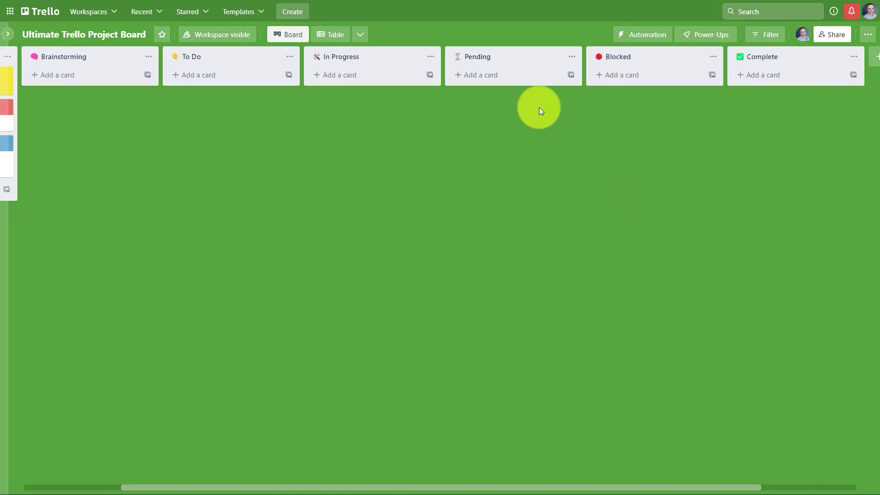
{"action": "left_click", "coordinate": [479, 76]}
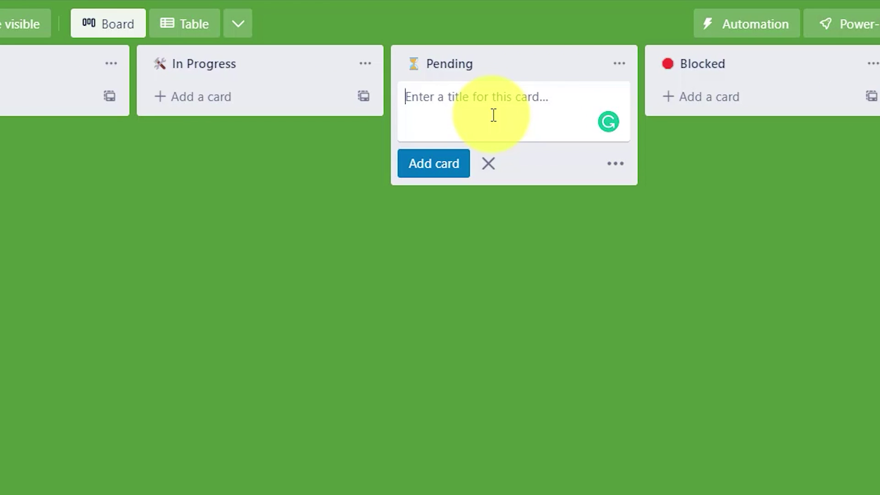
Paste the waiting-for-input explanation as a Pending card and open its details
{"action": "type", "text": "This list is for tasks that are waiting for input and cannot proceed without that information."}
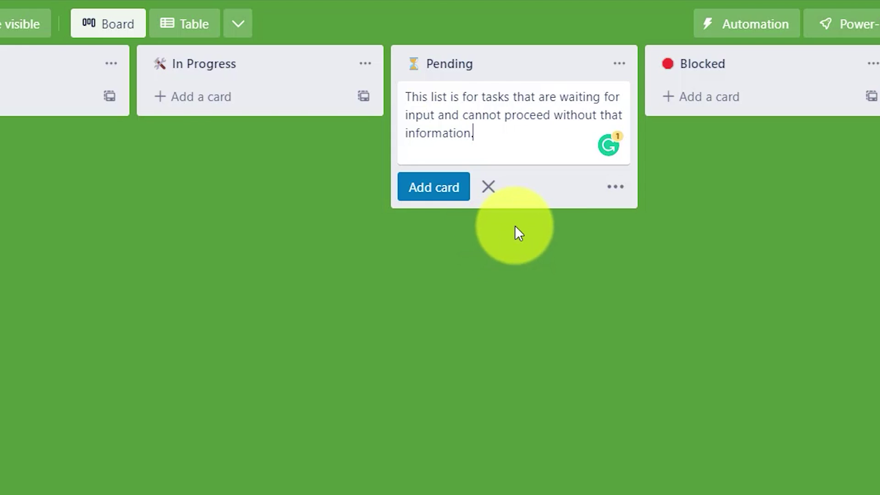
{"action": "left_click", "coordinate": [440, 196]}
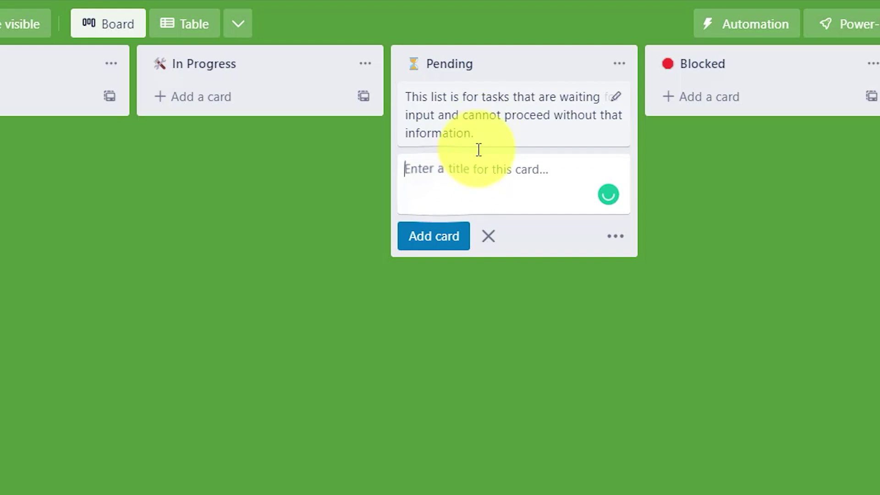
{"action": "left_click", "coordinate": [495, 121]}
Set the Pending explanation card's cover to green, then close the card
{"action": "scroll", "coordinate": [493, 121], "scroll_direction": "down", "scroll_amount": 5}
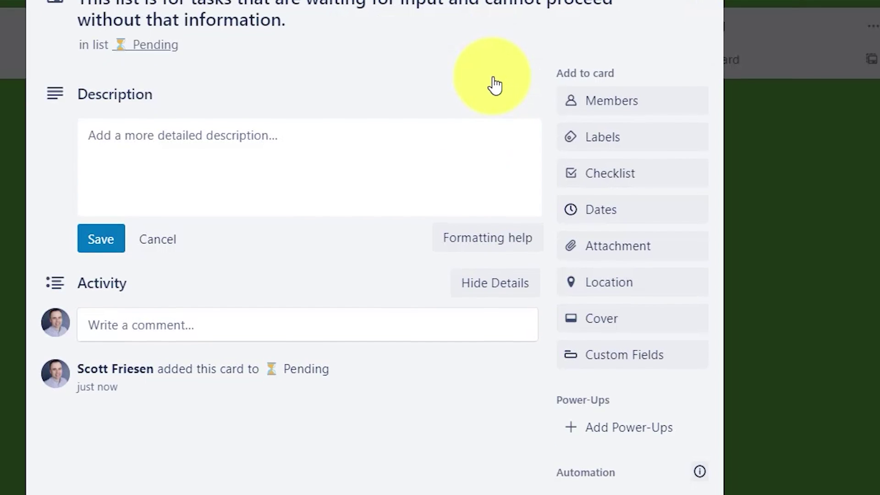
{"action": "left_click", "coordinate": [627, 134]}
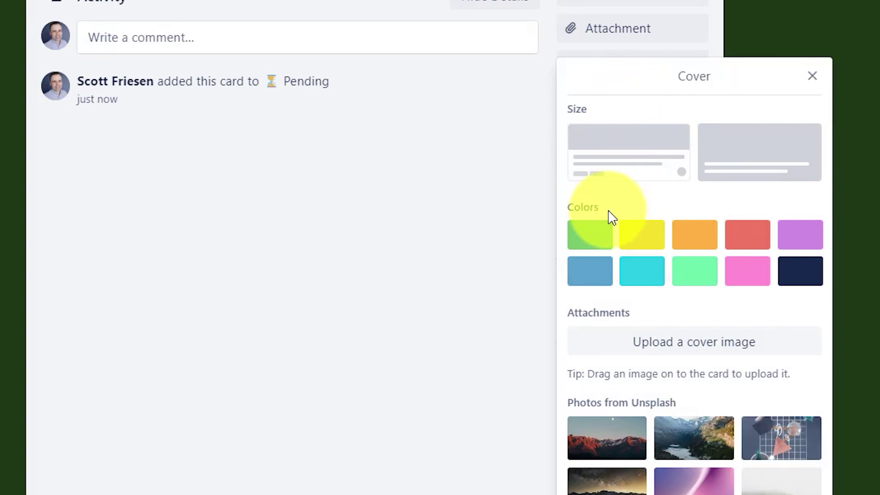
{"action": "left_click", "coordinate": [591, 236]}
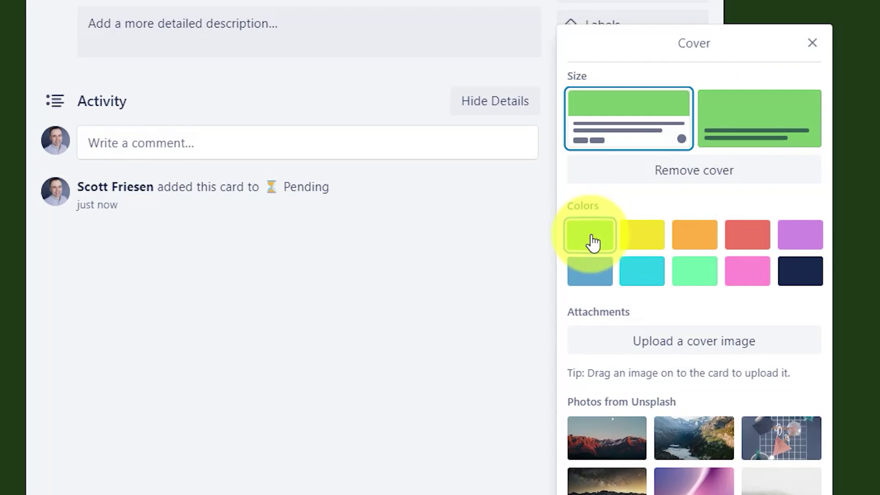
{"action": "key", "text": "Escape"}
{"action": "key", "text": "Escape"}
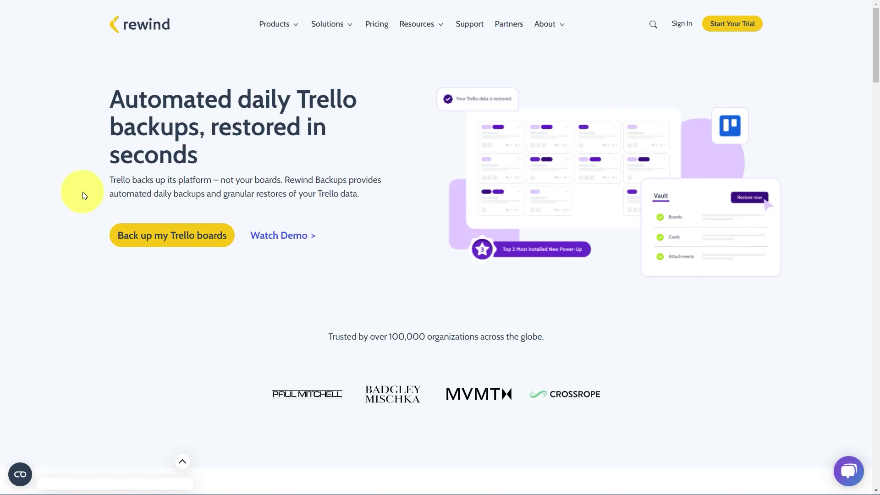
Scroll the Rewind page down to the Basic plan at $1 USD per board per month
{"action": "scroll", "coordinate": [82, 193], "scroll_direction": "down", "scroll_amount": 20}
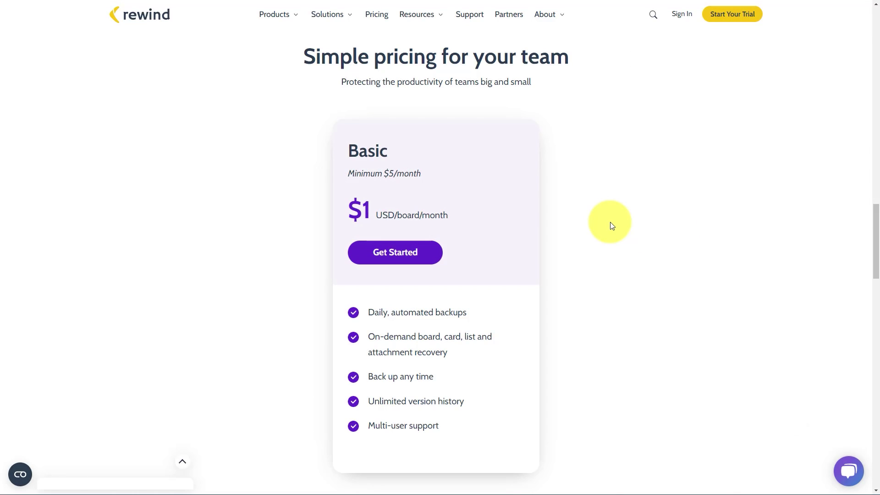